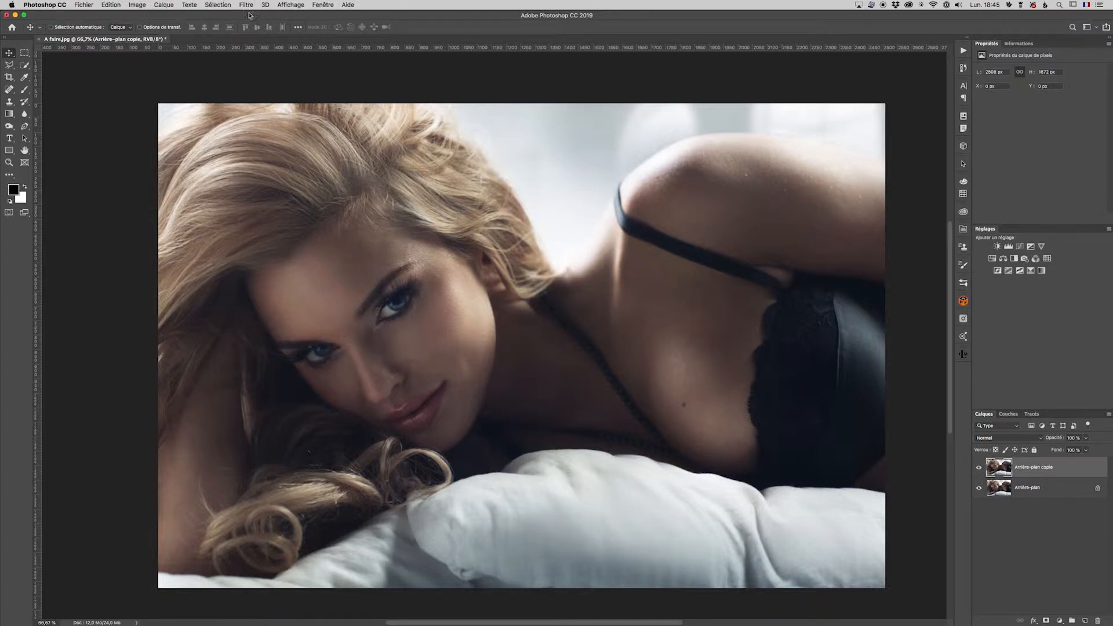
Step: Open the Arrière-plan copie layer in Topaz Sharpen AI and preview it with Remove Blur 0.90 and Suppress Noise 0.70
{"action": "left_click", "coordinate": [246, 5]}
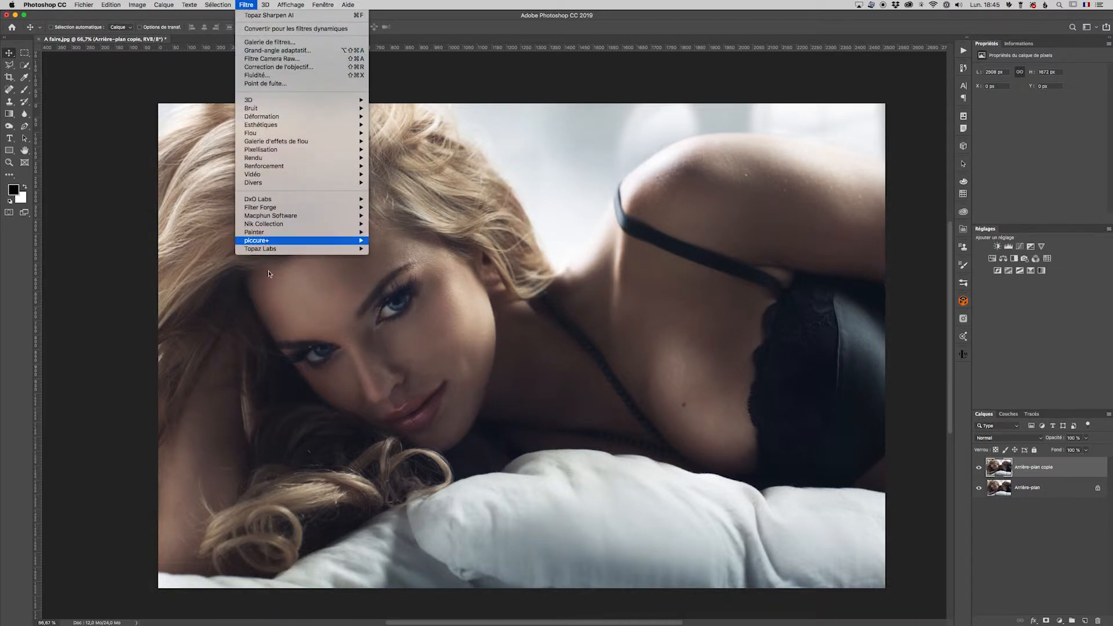
{"action": "mouse_move", "coordinate": [271, 251]}
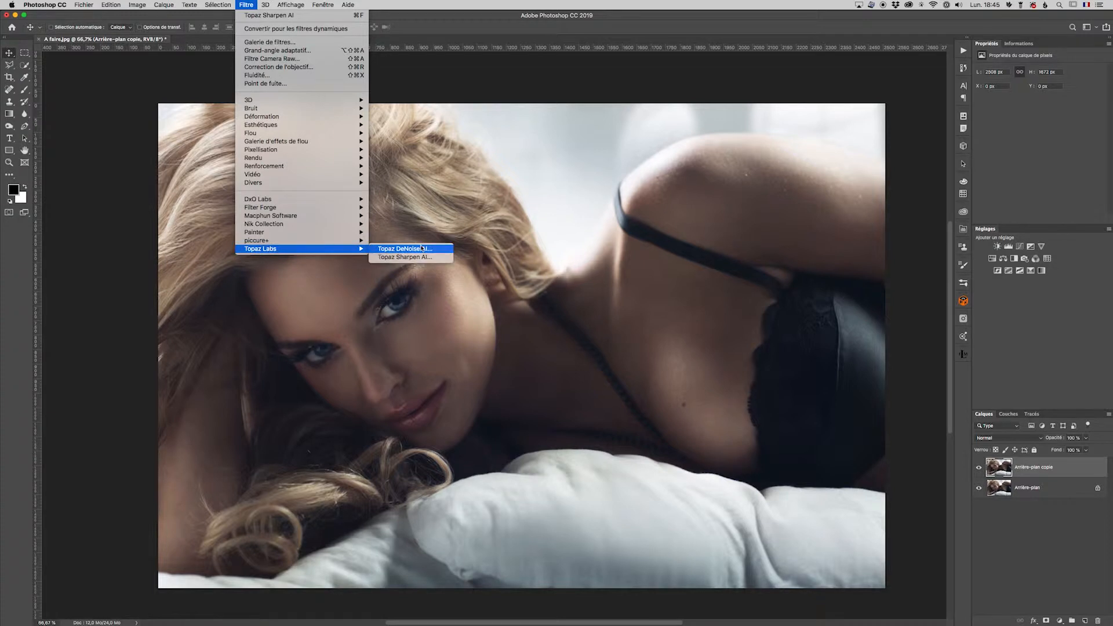
{"action": "left_click", "coordinate": [408, 258]}
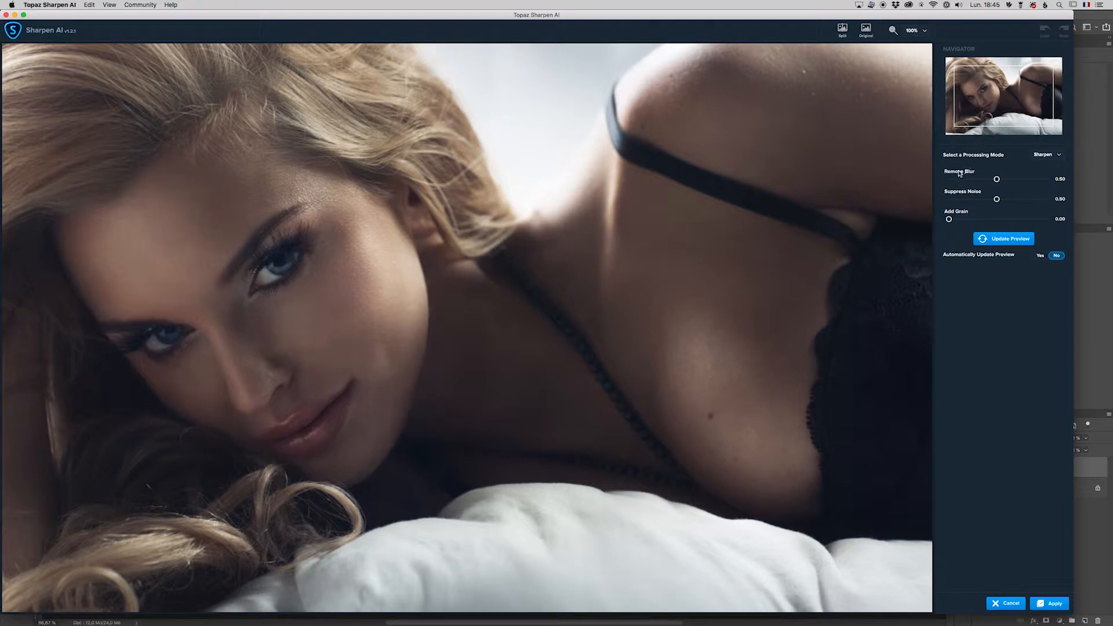
{"action": "left_click_drag", "start_coordinate": [997, 181], "coordinate": [1034, 180]}
{"action": "left_click_drag", "start_coordinate": [996, 198], "coordinate": [1015, 198]}
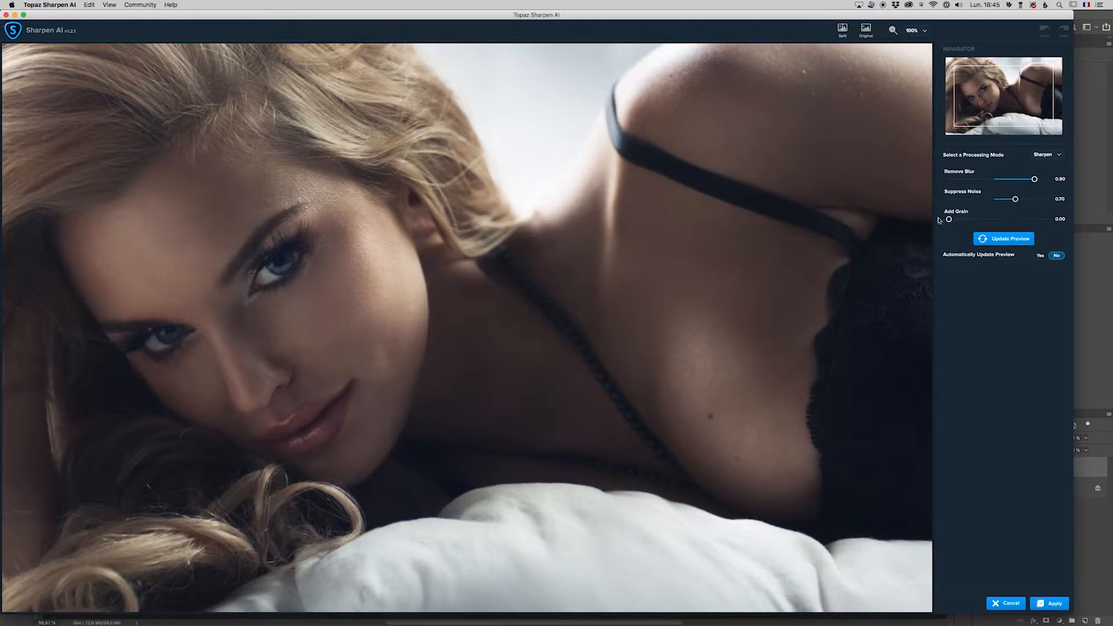
{"action": "left_click", "coordinate": [1009, 240]}
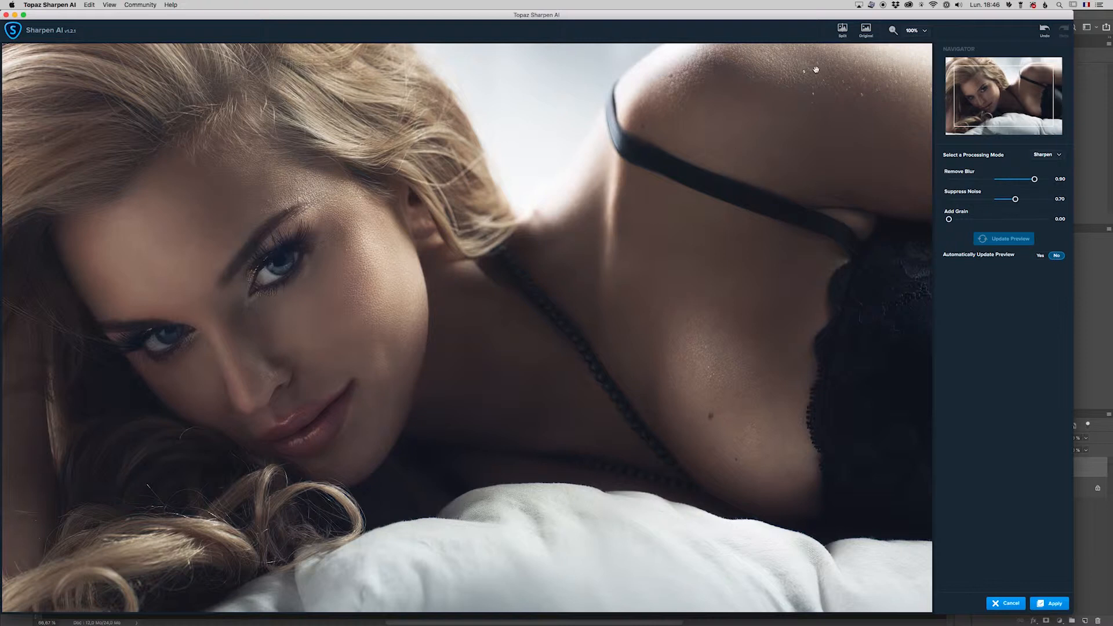
Step: Compare the sharpened face with the original in split view, with the divider across the face
{"action": "left_click", "coordinate": [841, 27]}
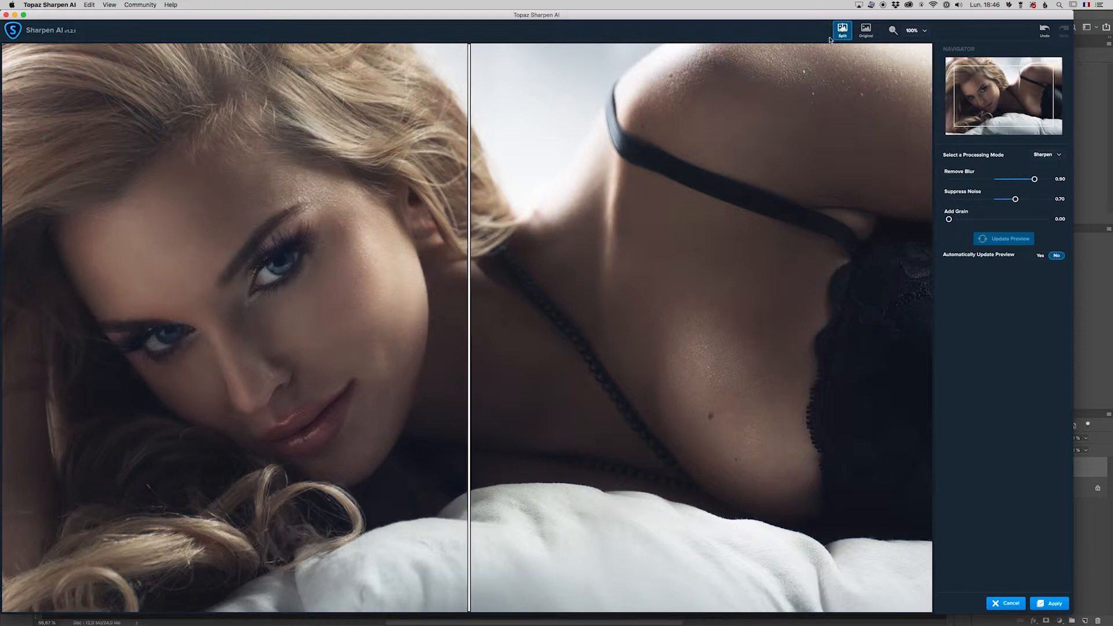
{"action": "left_click_drag", "start_coordinate": [470, 257], "coordinate": [216, 267]}
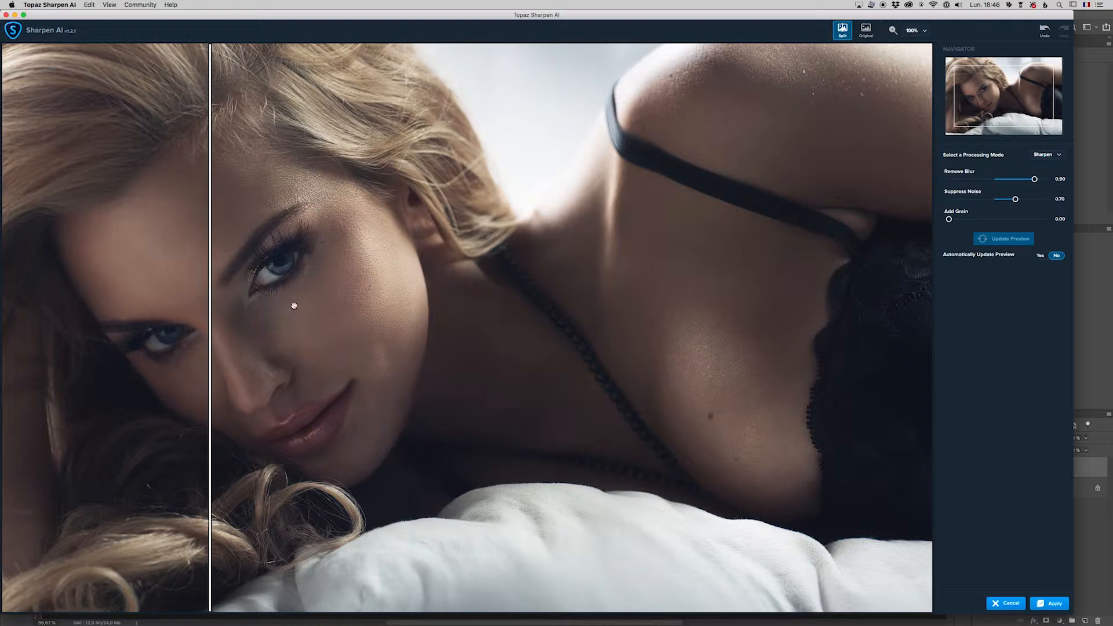
{"action": "left_click_drag", "start_coordinate": [209, 300], "coordinate": [177, 299]}
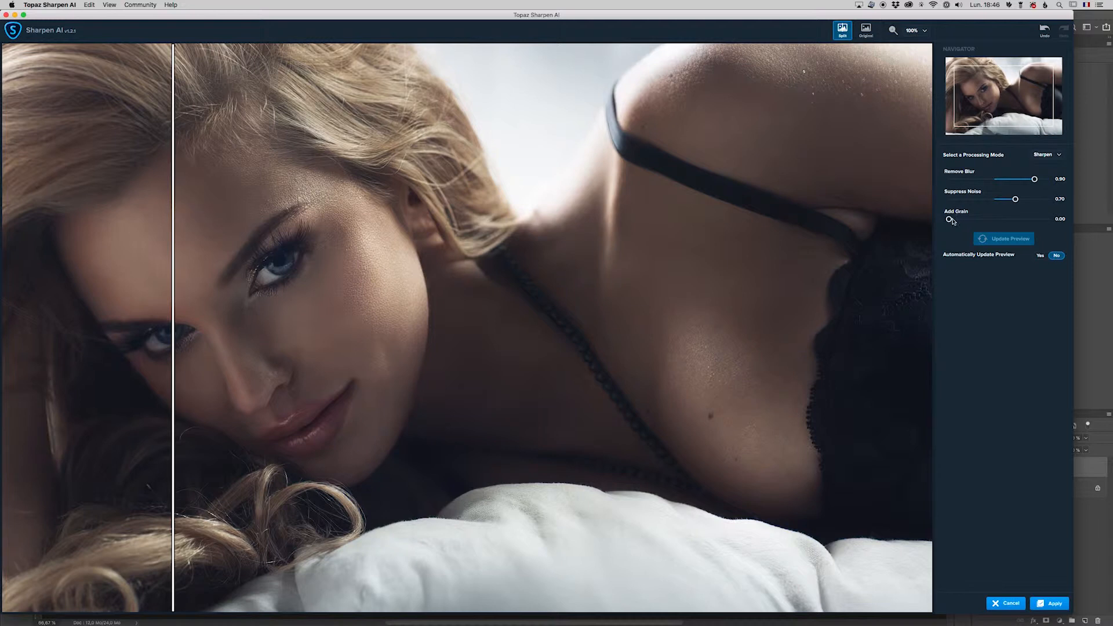
Step: Set Add Grain to 0.51, refresh the preview and apply the sharpening to the layer
{"action": "left_click_drag", "start_coordinate": [949, 220], "coordinate": [991, 220]}
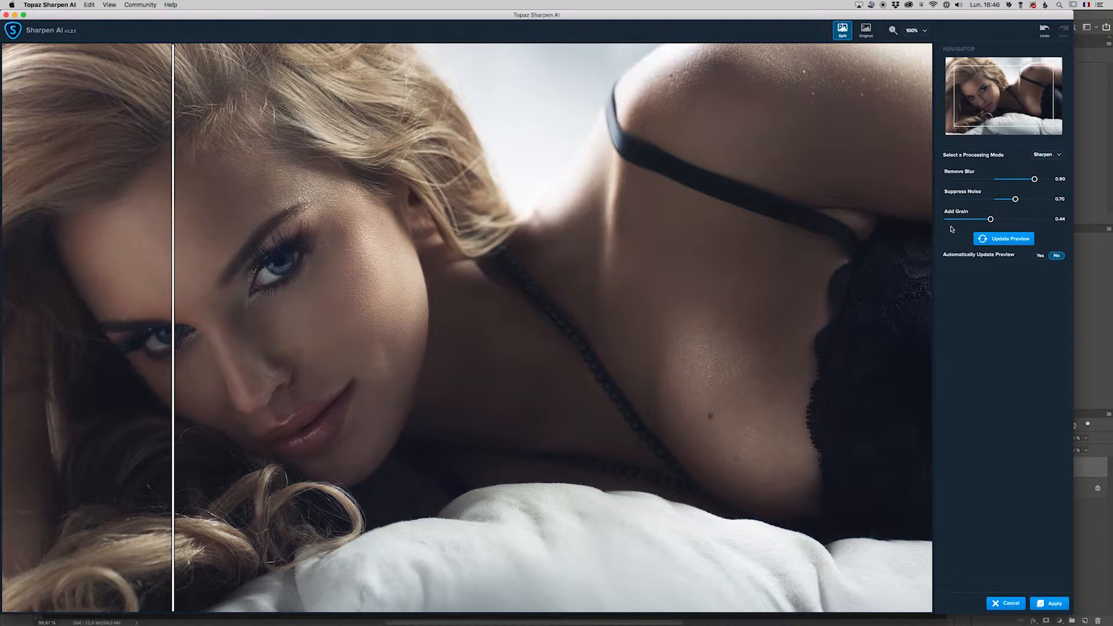
{"action": "left_click", "coordinate": [1009, 240]}
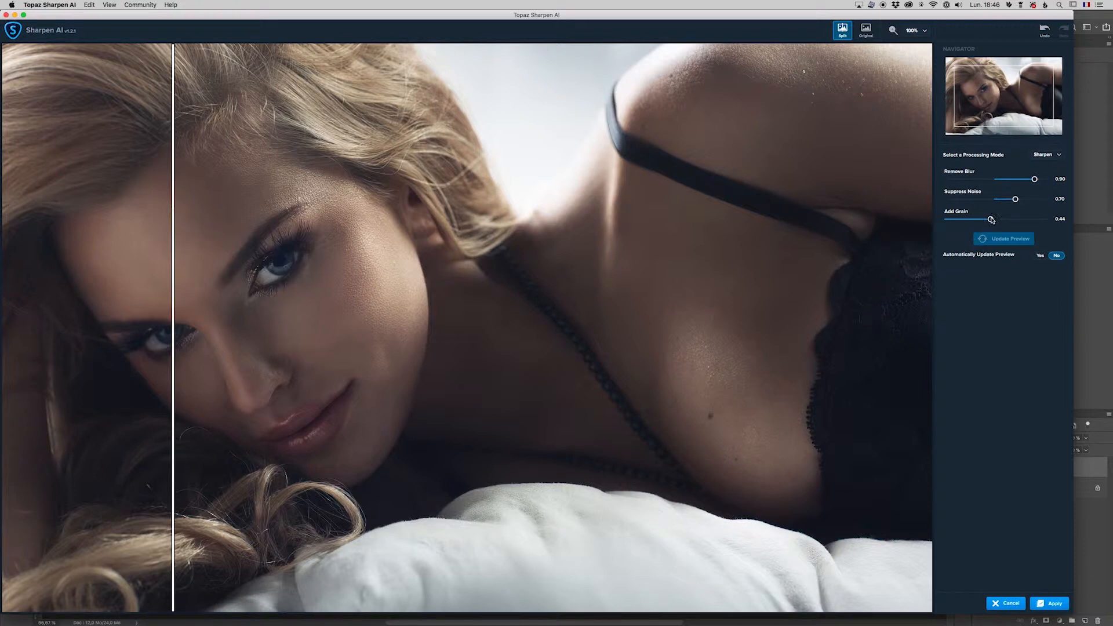
{"action": "left_click_drag", "start_coordinate": [992, 220], "coordinate": [995, 220]}
{"action": "left_click", "coordinate": [989, 239]}
{"action": "left_click_drag", "start_coordinate": [172, 316], "coordinate": [356, 338]}
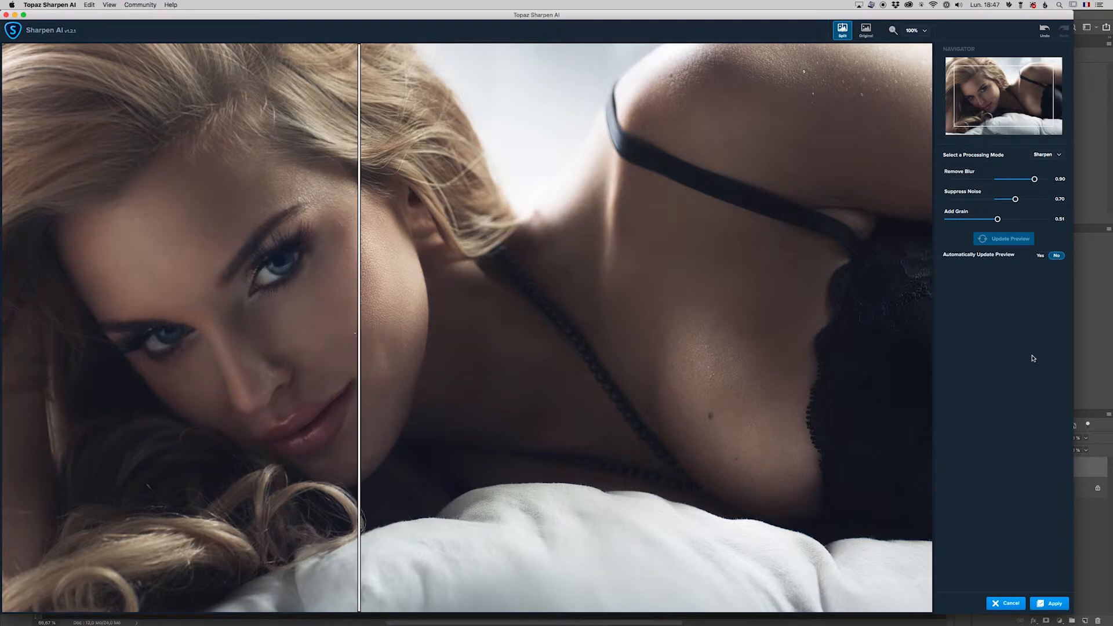
{"action": "left_click", "coordinate": [1054, 604]}
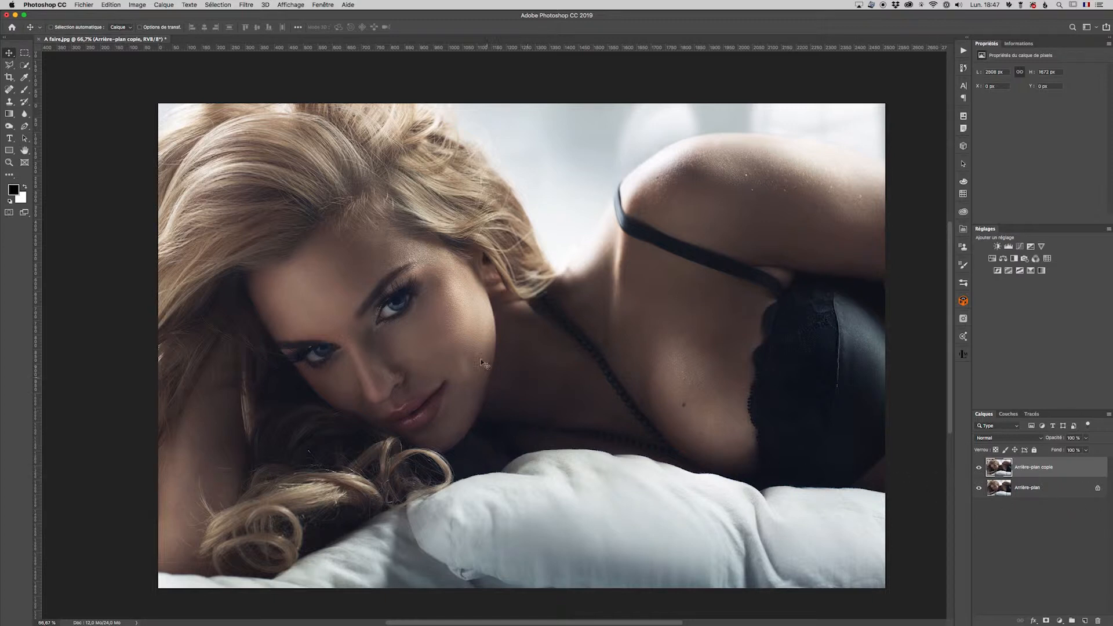
Step: Compare the portrait at 100% with the sharpened layer shown and hidden
{"action": "left_click", "coordinate": [418, 332], "text": "super"}
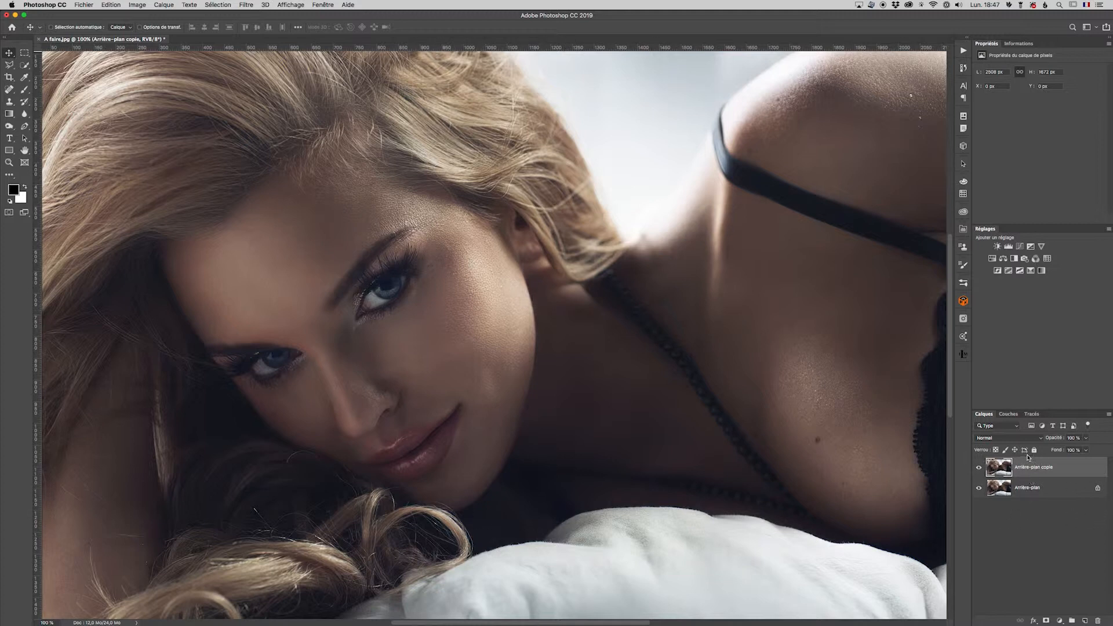
{"action": "left_click", "coordinate": [979, 469]}
{"action": "left_click", "coordinate": [980, 469]}
{"action": "left_click", "coordinate": [980, 469]}
{"action": "left_click", "coordinate": [980, 469]}
{"action": "left_click", "coordinate": [980, 469]}
Step: Add a layer mask to the Arrière-plan copie layer and ready the Brush at 51% opacity
{"action": "left_click", "coordinate": [1046, 621]}
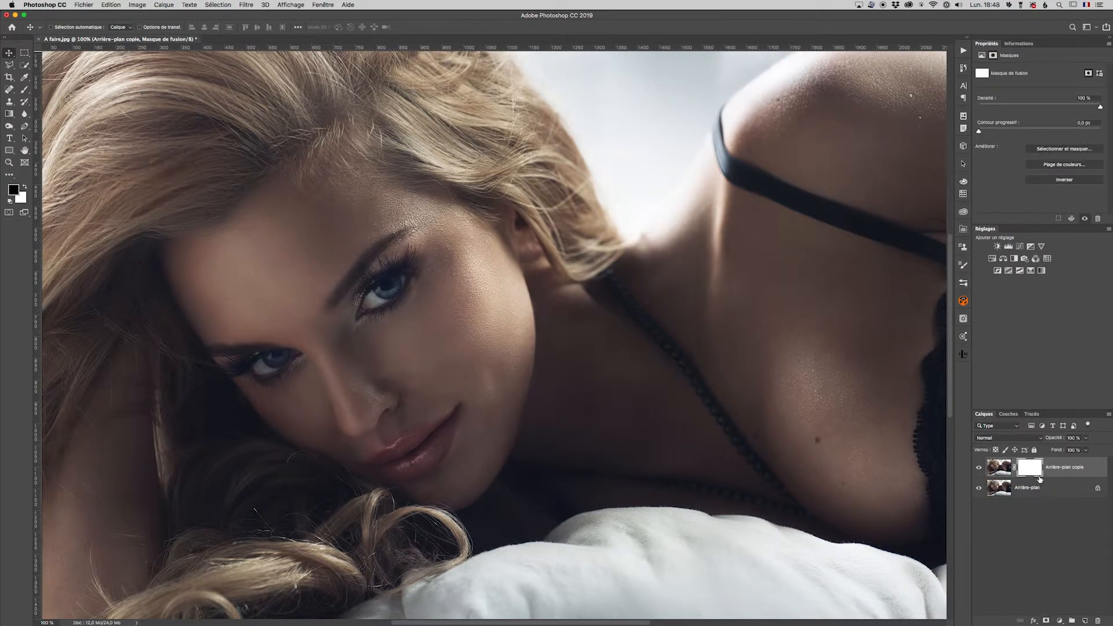
{"action": "left_click", "coordinate": [25, 90]}
{"action": "left_click_drag", "start_coordinate": [470, 338], "coordinate": [451, 341], "text": "ctrl+alt"}
{"action": "left_click_drag", "start_coordinate": [205, 30], "coordinate": [185, 40]}
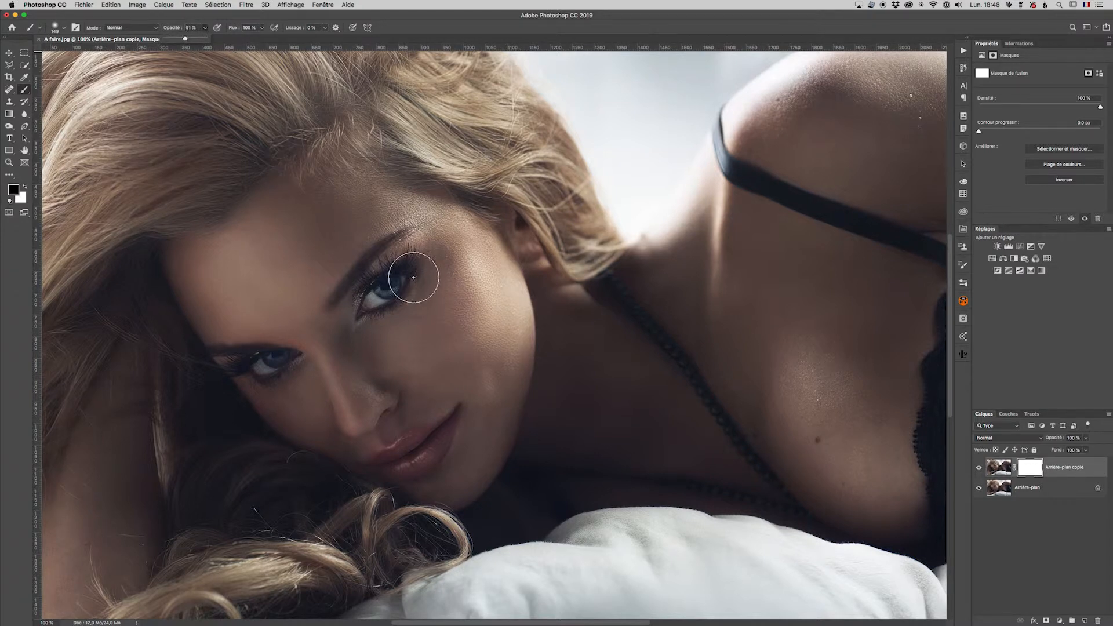
Step: Paint black on the mask over the cheek, nose and the skin around the eyebrow to reduce the sharpening there
{"action": "left_click", "coordinate": [470, 265]}
{"action": "left_click_drag", "start_coordinate": [348, 387], "coordinate": [371, 380]}
{"action": "left_click_drag", "start_coordinate": [462, 297], "coordinate": [447, 297]}
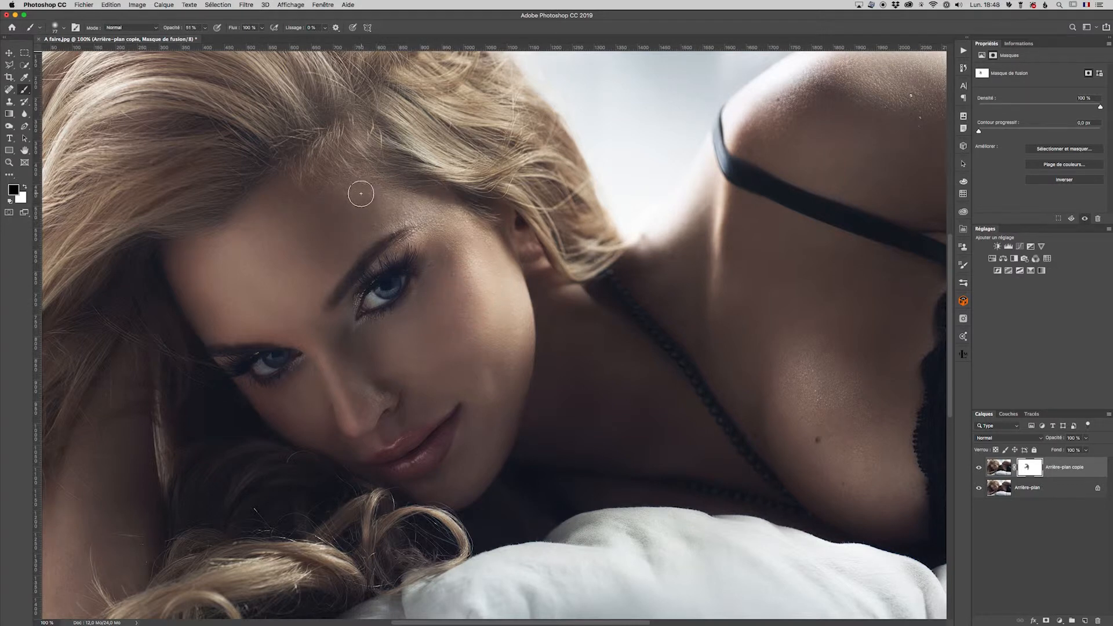
{"action": "left_click_drag", "start_coordinate": [429, 235], "coordinate": [426, 236]}
{"action": "left_click_drag", "start_coordinate": [418, 215], "coordinate": [458, 216]}
Step: Compare the masked sharpening with the original around the eyes at 200% by toggling the layer's visibility
{"action": "left_click", "coordinate": [980, 468]}
{"action": "left_click", "coordinate": [980, 468]}
{"action": "left_click", "coordinate": [399, 275], "text": "super"}
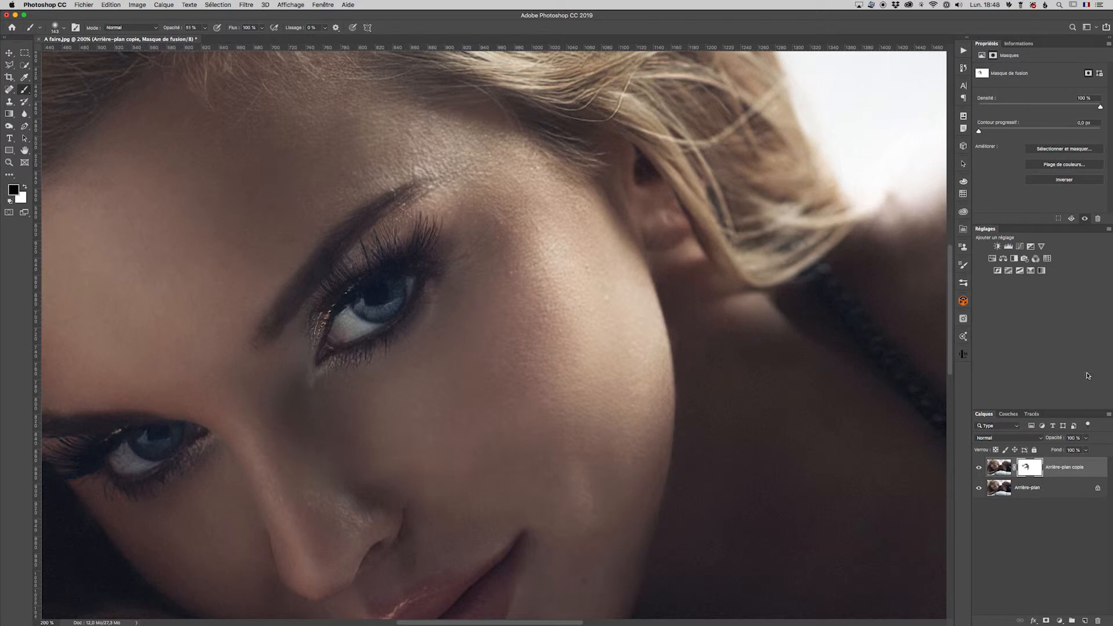
{"action": "left_click", "coordinate": [980, 468]}
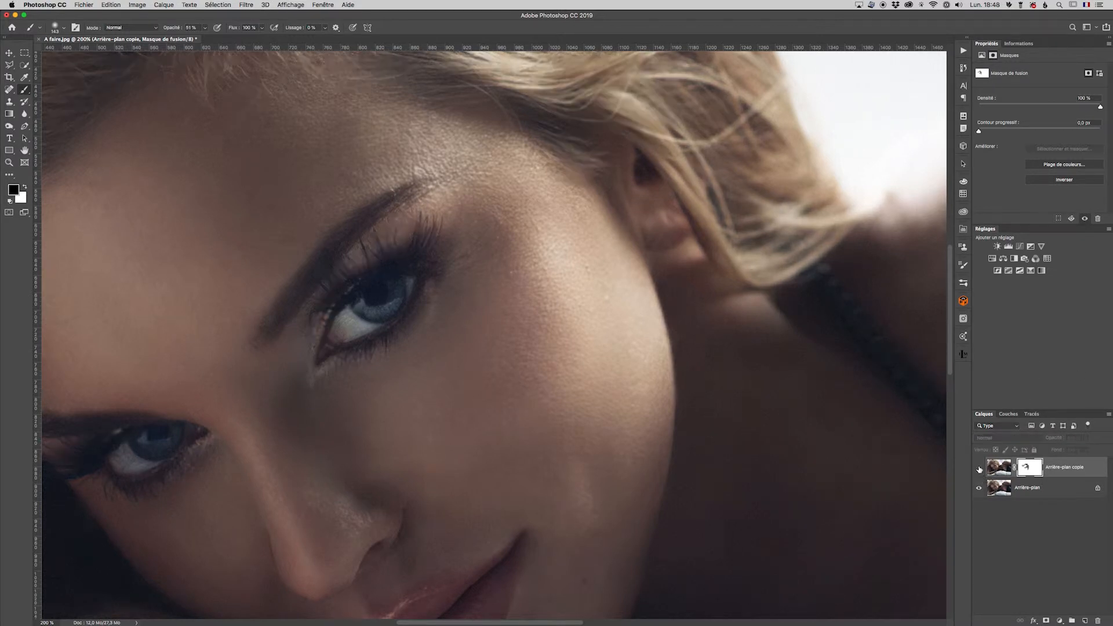
{"action": "left_click", "coordinate": [979, 469]}
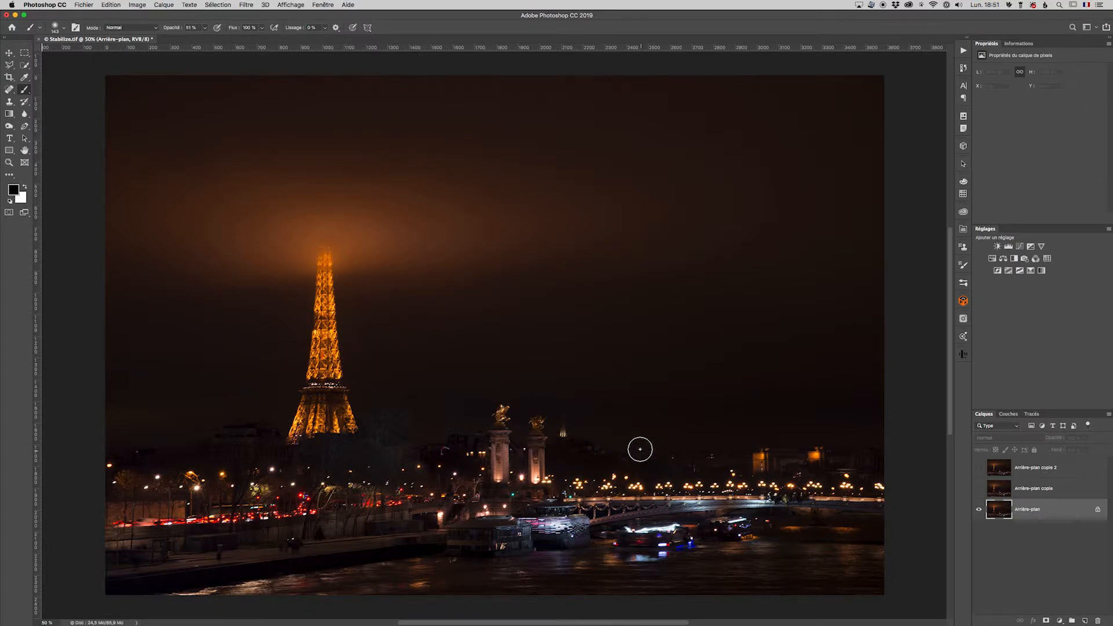
Step: Examine the motion blur on the lower part of the Eiffel Tower at 200% in the Stabilize image
{"action": "left_click", "coordinate": [326, 352], "text": "super"}
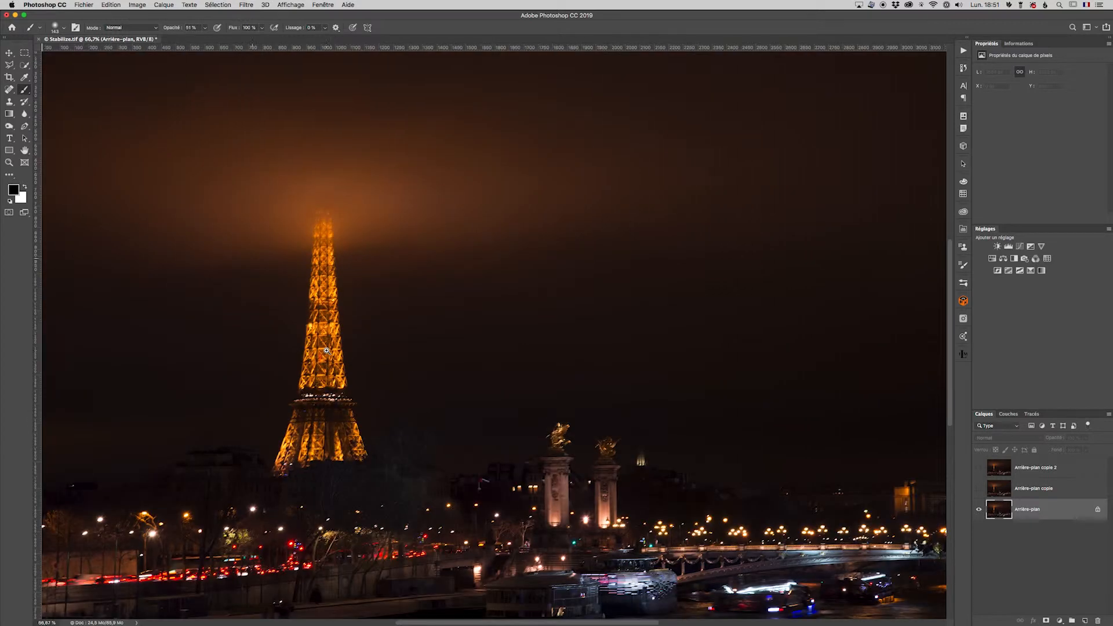
{"action": "left_click", "coordinate": [326, 351], "text": "super"}
{"action": "left_click", "coordinate": [327, 351], "text": "super"}
{"action": "left_click_drag", "start_coordinate": [386, 371], "coordinate": [377, 130]}
{"action": "left_click_drag", "start_coordinate": [567, 407], "coordinate": [172, 298]}
{"action": "mouse_move", "coordinate": [743, 457]}
{"action": "left_mouse_down"}
{"action": "mouse_move", "coordinate": [693, 393]}
{"action": "mouse_move", "coordinate": [681, 447]}
{"action": "left_mouse_up"}
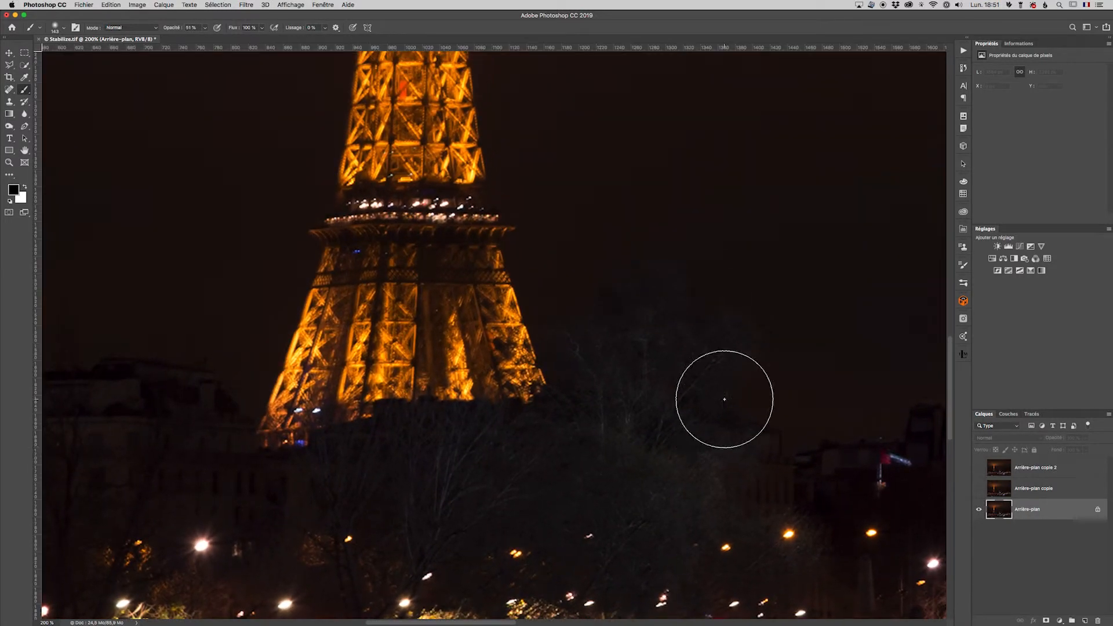
Step: Preview the night photo in Topaz Sharpen AI using the Stabilize mode with Remove Blur at 0.90
{"action": "left_click", "coordinate": [247, 5]}
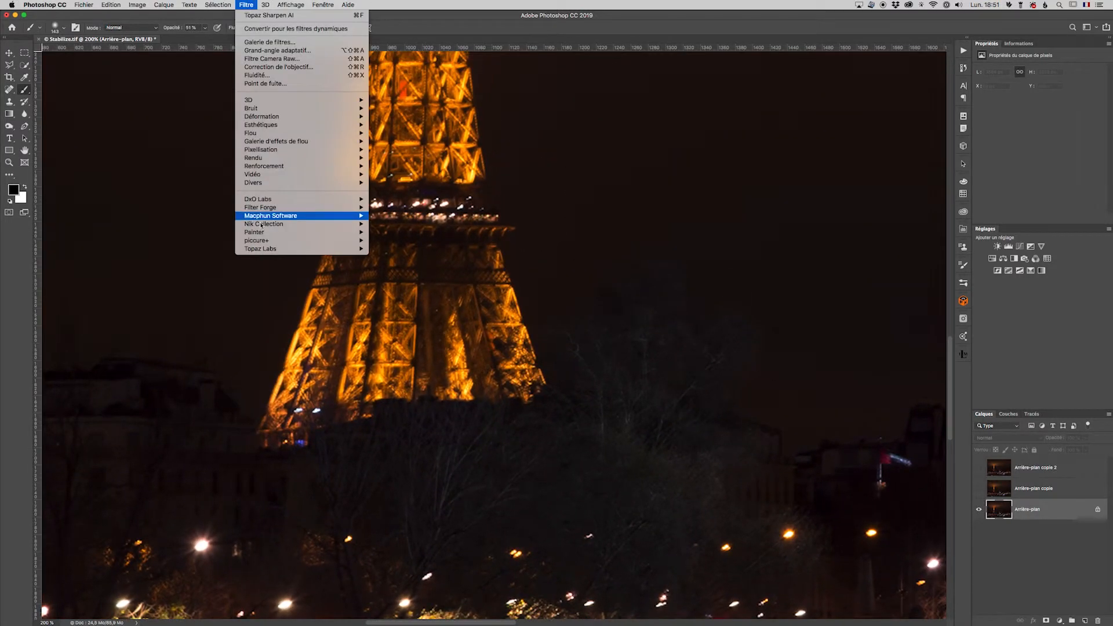
{"action": "mouse_move", "coordinate": [273, 249]}
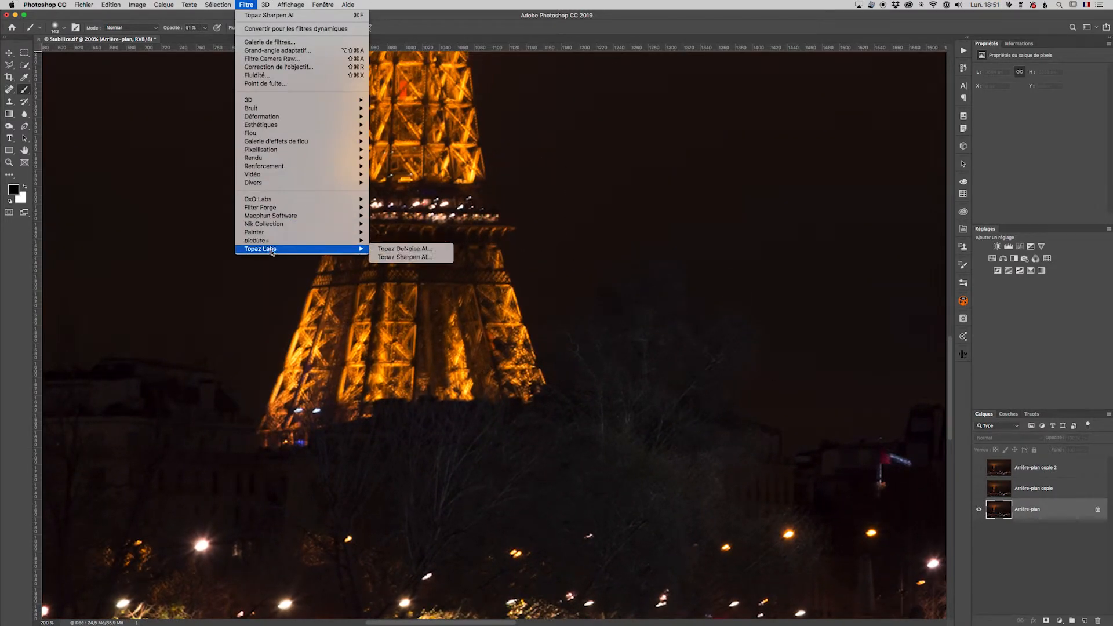
{"action": "left_click", "coordinate": [398, 258]}
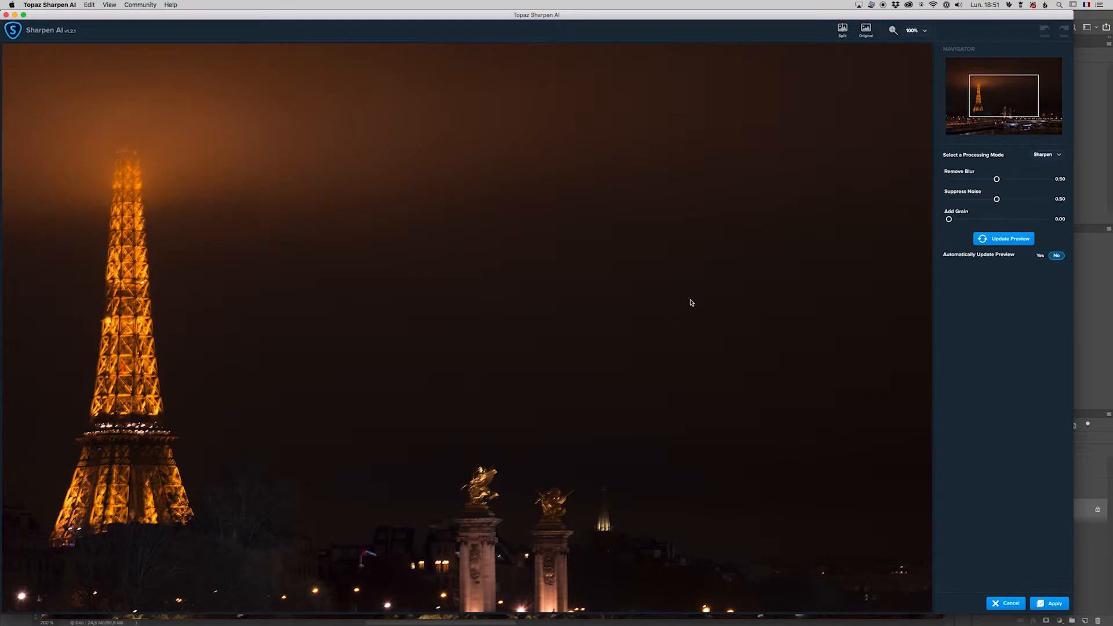
{"action": "left_click_drag", "start_coordinate": [130, 305], "coordinate": [286, 300]}
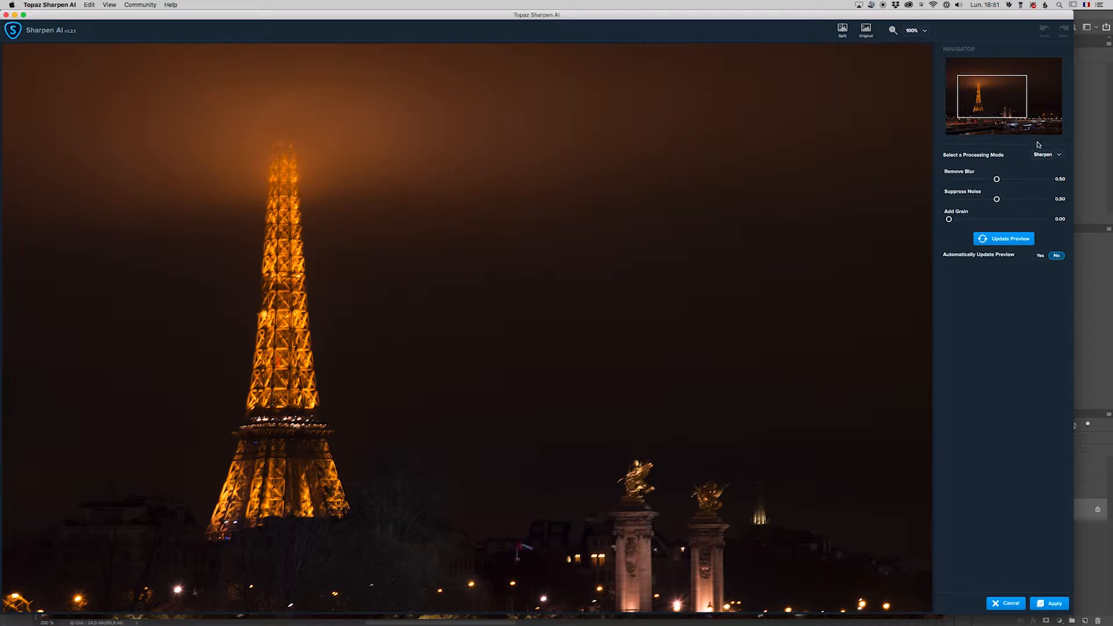
{"action": "left_click", "coordinate": [1059, 155]}
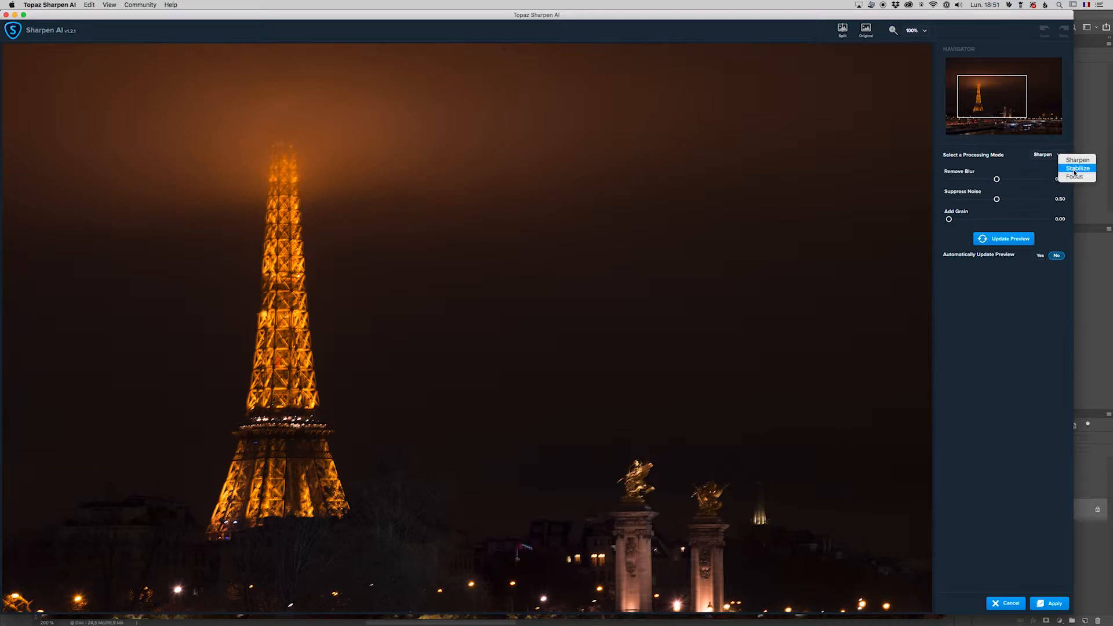
{"action": "left_click", "coordinate": [1073, 169]}
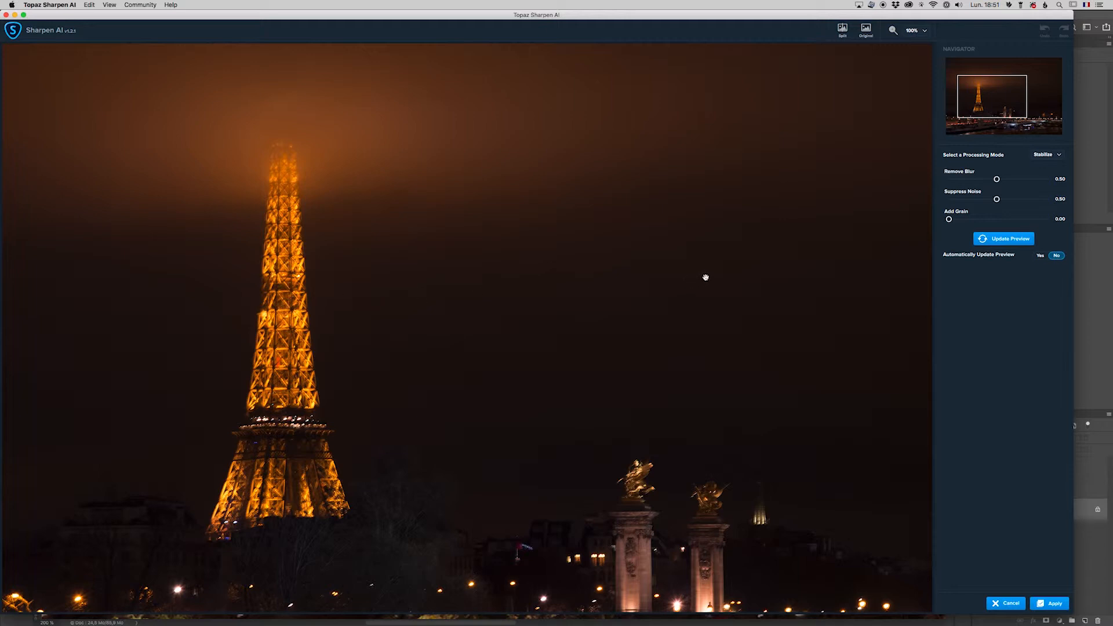
{"action": "left_click_drag", "start_coordinate": [997, 180], "coordinate": [1035, 179]}
{"action": "left_click", "coordinate": [1009, 239]}
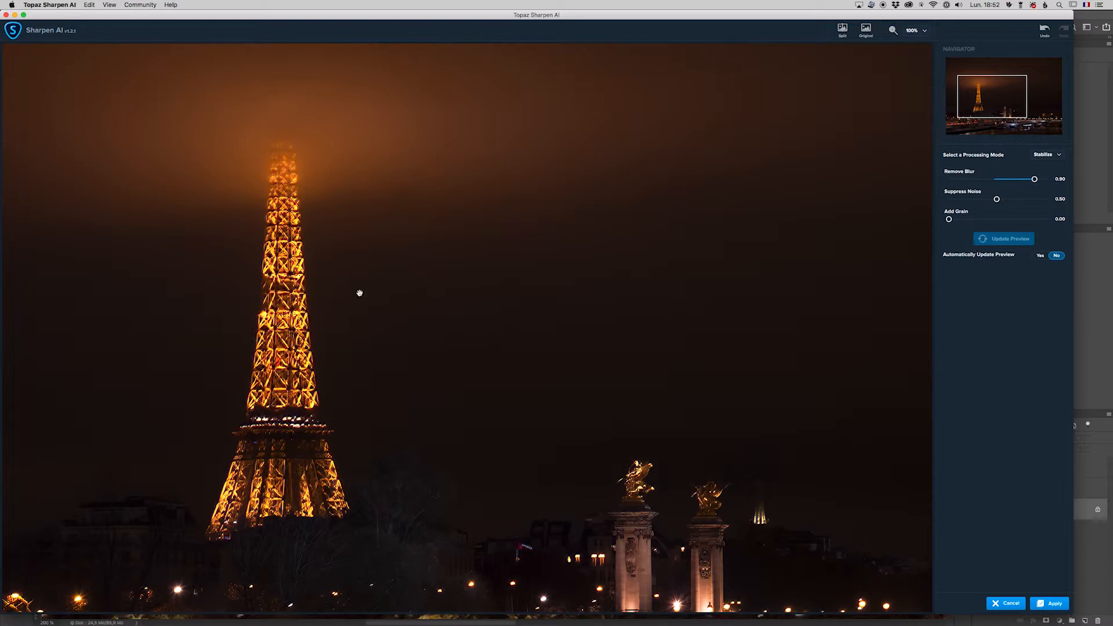
Step: Compare the stabilized tower with the original in split view and leave the filter without applying it
{"action": "left_click", "coordinate": [842, 30]}
{"action": "left_click_drag", "start_coordinate": [468, 277], "coordinate": [370, 269]}
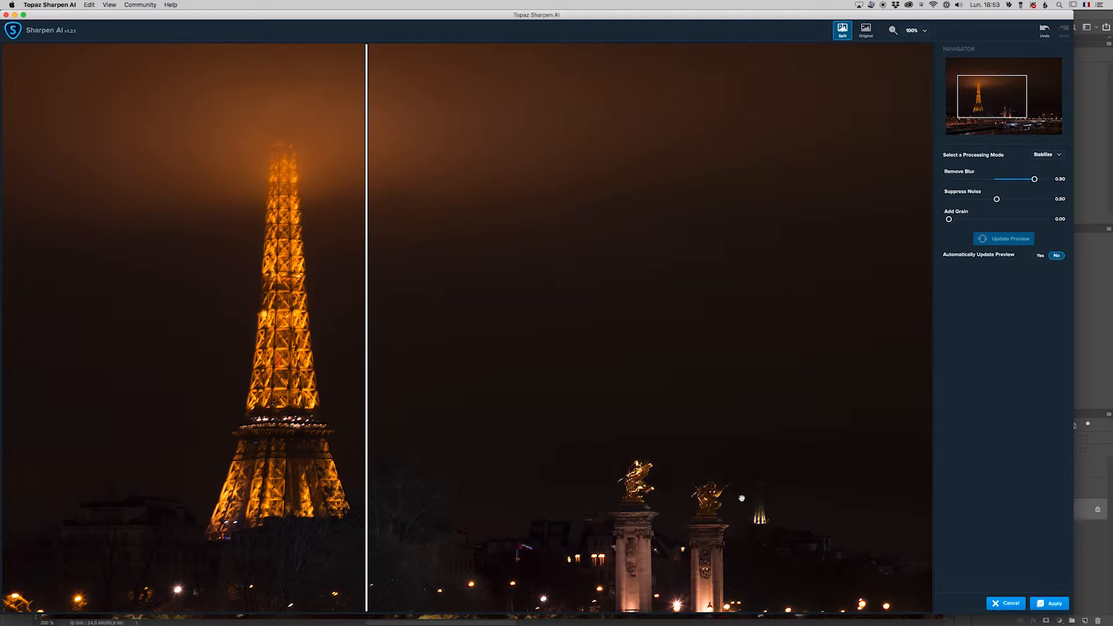
{"action": "left_click", "coordinate": [1008, 605]}
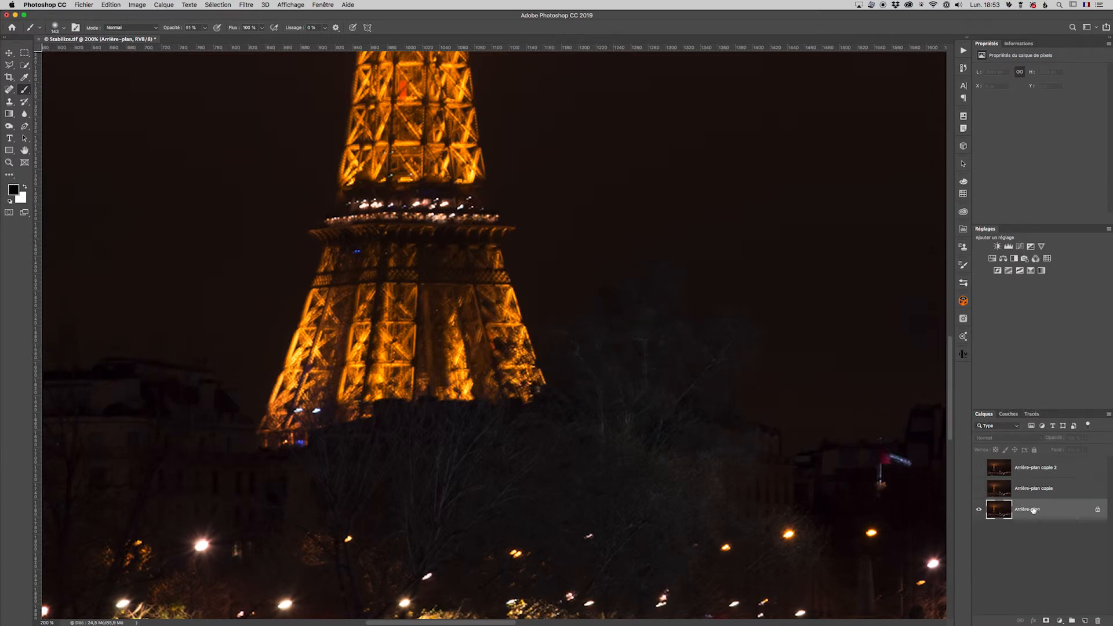
Step: Show the Arrière-plan copie 2 layer and compare the image at 66.7% with and without it
{"action": "left_click_drag", "start_coordinate": [582, 298], "coordinate": [584, 413]}
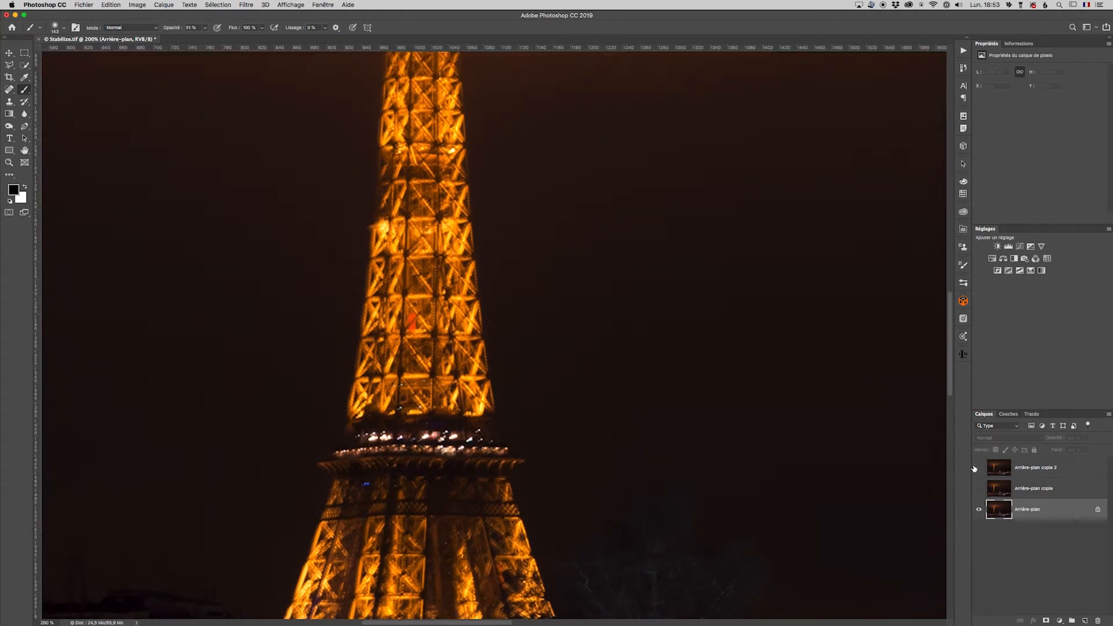
{"action": "left_click", "coordinate": [979, 467]}
{"action": "left_click", "coordinate": [704, 372], "text": "alt"}
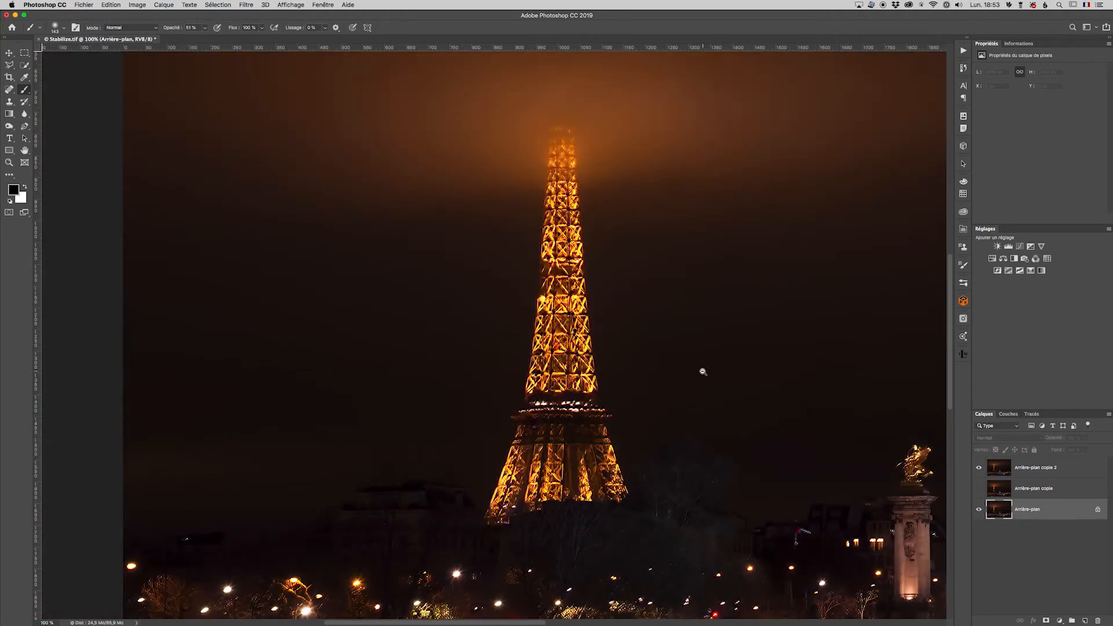
{"action": "left_click", "coordinate": [703, 372], "text": "alt"}
{"action": "left_click_drag", "start_coordinate": [755, 373], "coordinate": [492, 343]}
{"action": "key", "text": "super+r"}
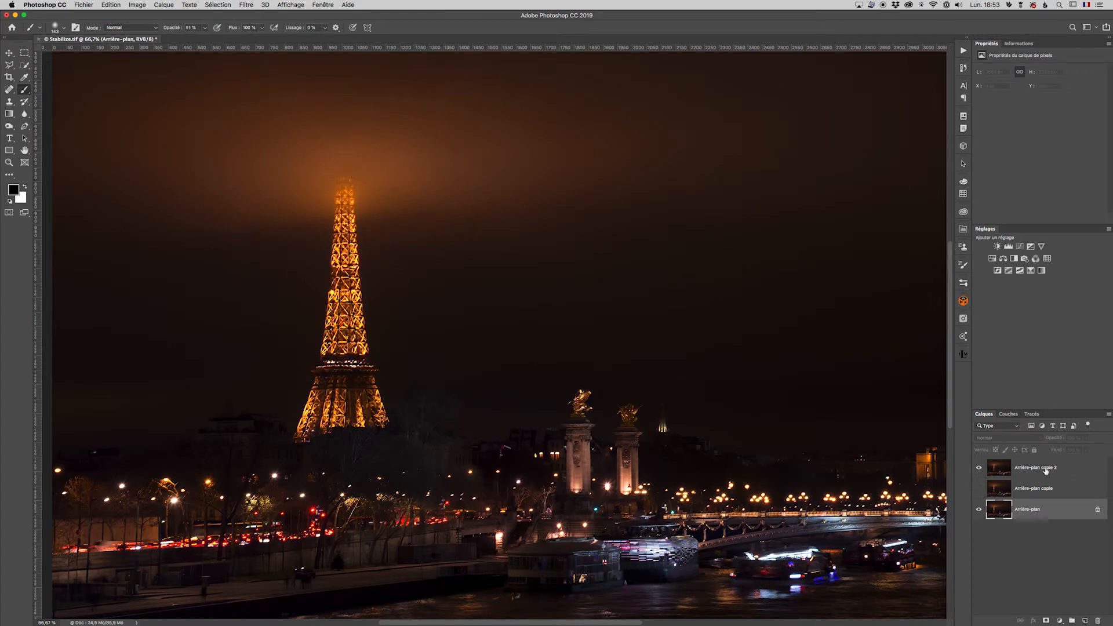
{"action": "left_click", "coordinate": [980, 468]}
{"action": "left_click", "coordinate": [980, 468]}
{"action": "left_click", "coordinate": [247, 5]}
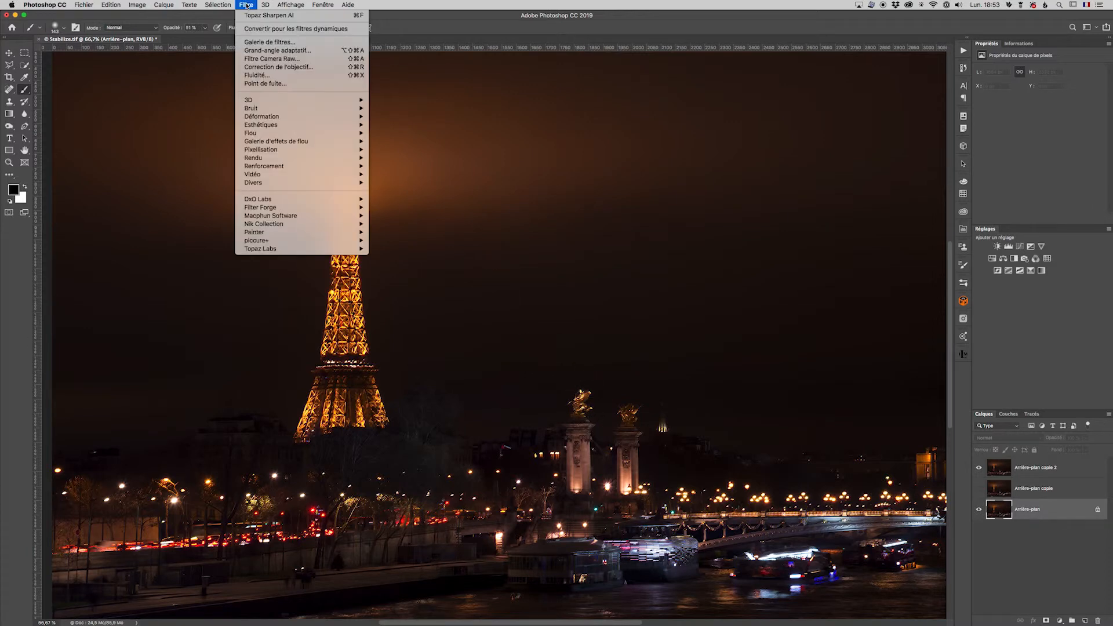
{"action": "mouse_move", "coordinate": [281, 168]}
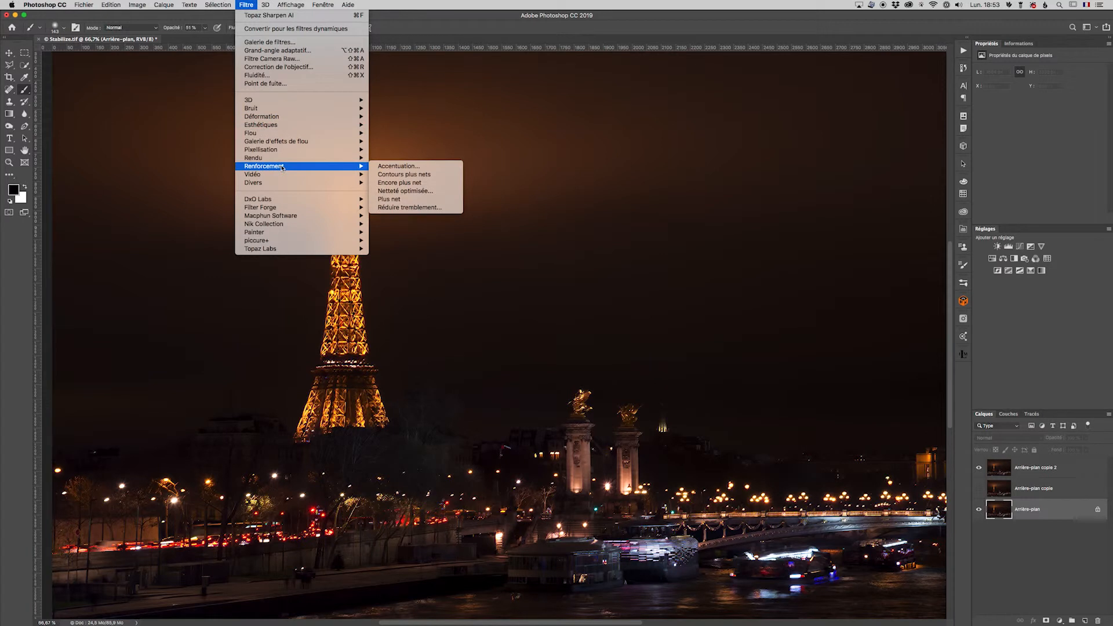
{"action": "left_click", "coordinate": [388, 208]}
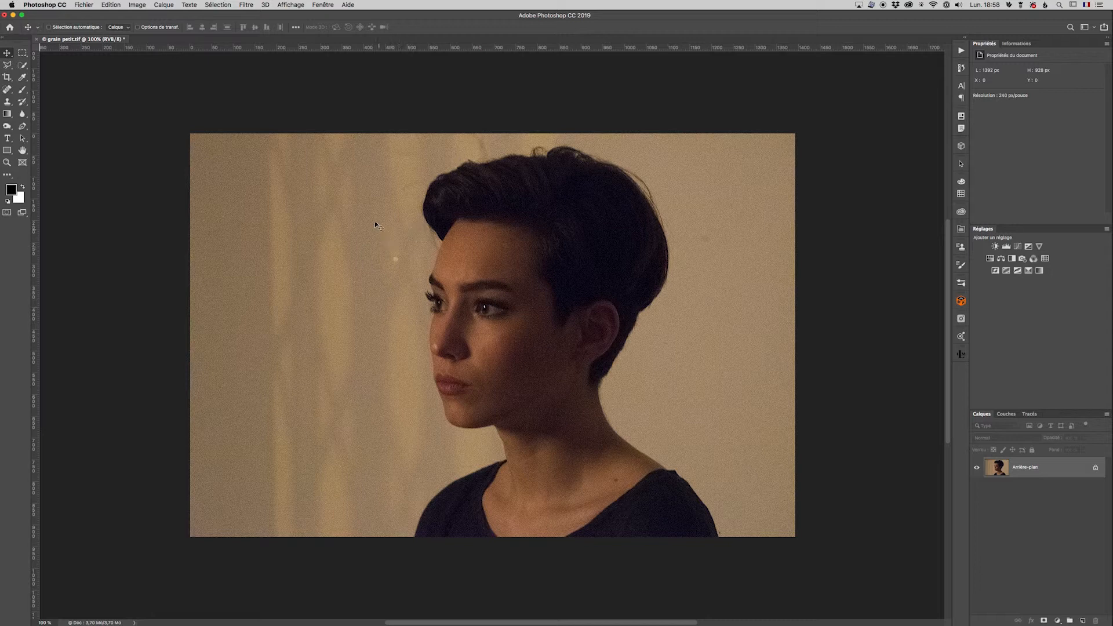
Step: Open the grain petit.tif portrait in Topaz DeNoise AI, declining the updates and closing the tips
{"action": "left_click", "coordinate": [249, 6]}
{"action": "mouse_move", "coordinate": [270, 250]}
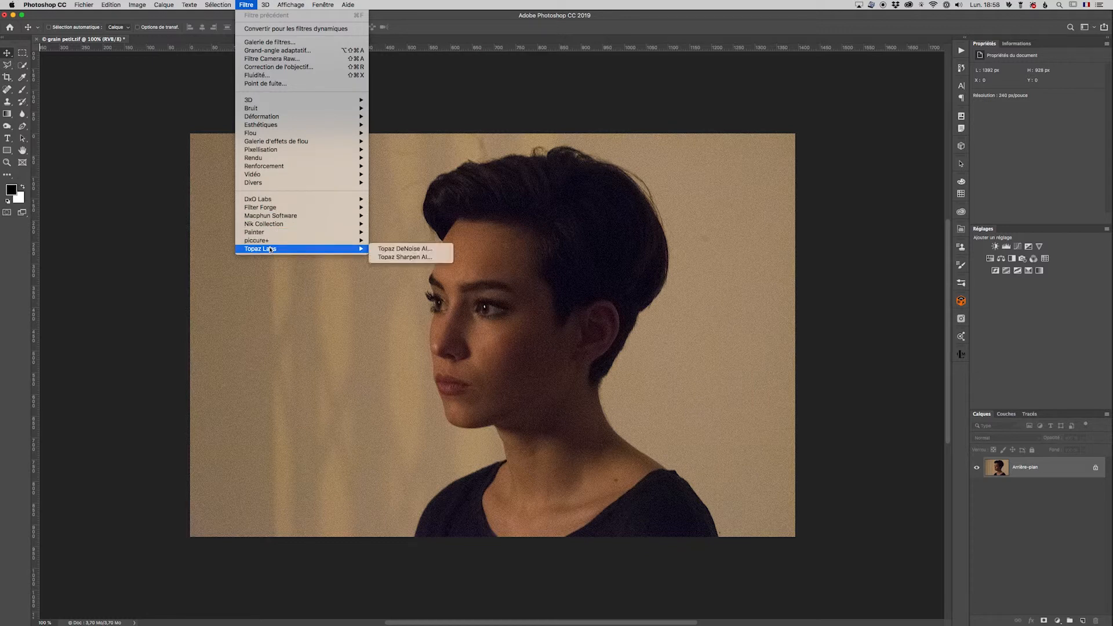
{"action": "left_click", "coordinate": [406, 249]}
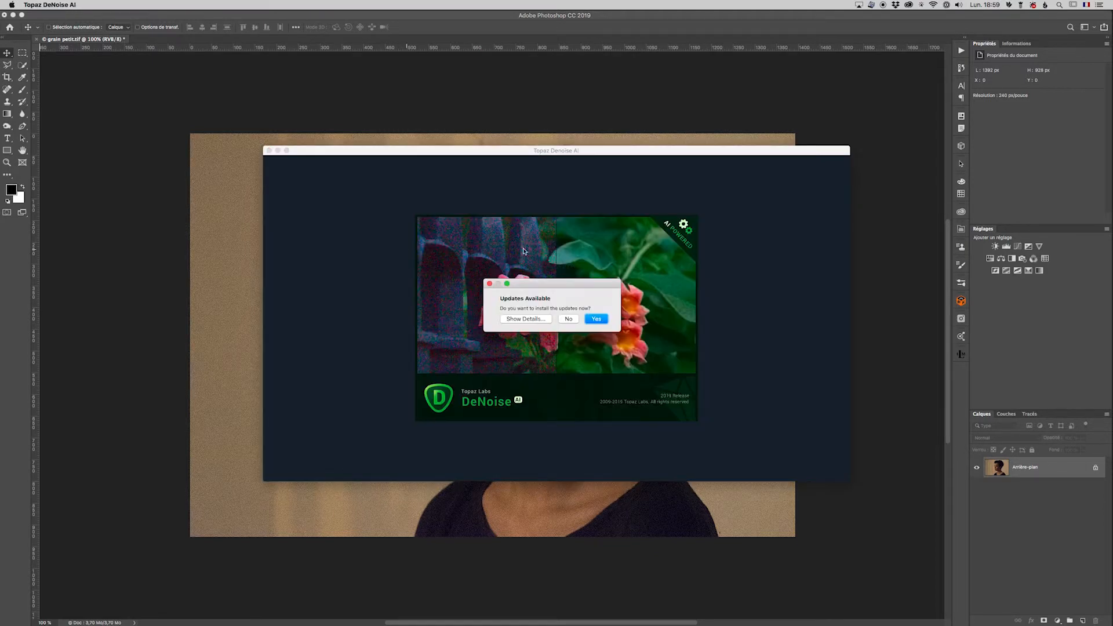
{"action": "left_click", "coordinate": [568, 319]}
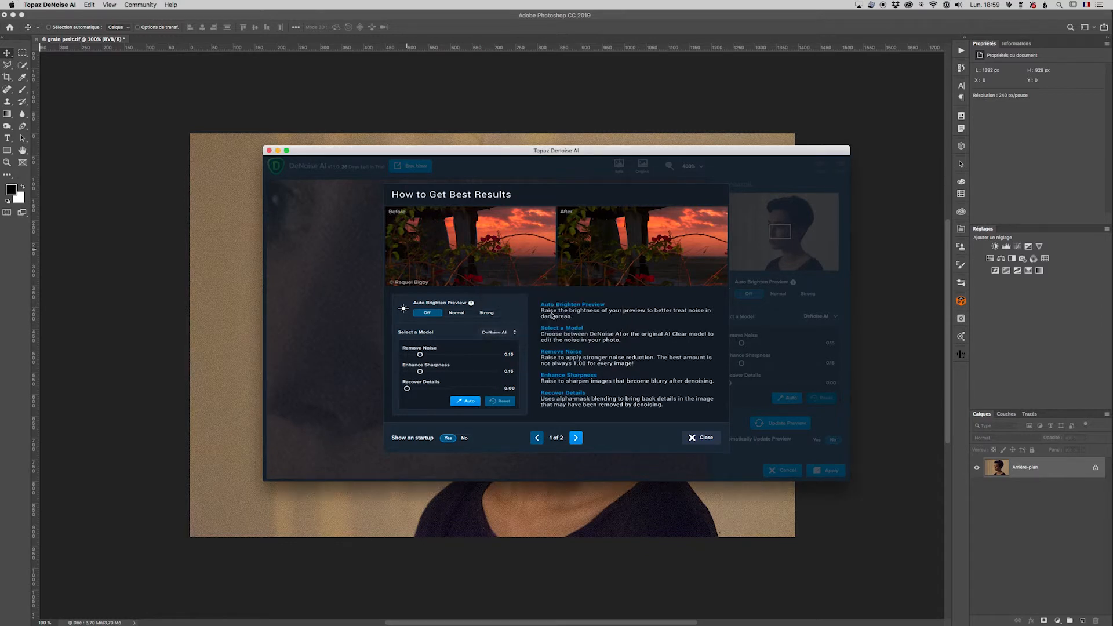
{"action": "left_click", "coordinate": [707, 441]}
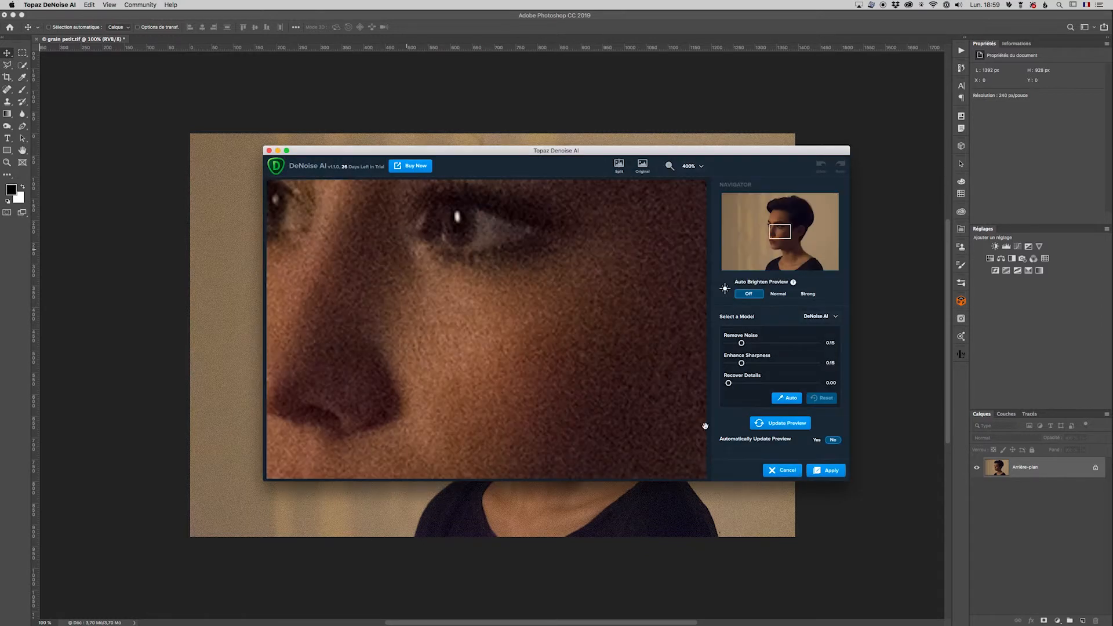
Step: Preview the denoising around the woman's eyes at 400% with Remove Noise at 0.60
{"action": "left_click_drag", "start_coordinate": [447, 310], "coordinate": [516, 366]}
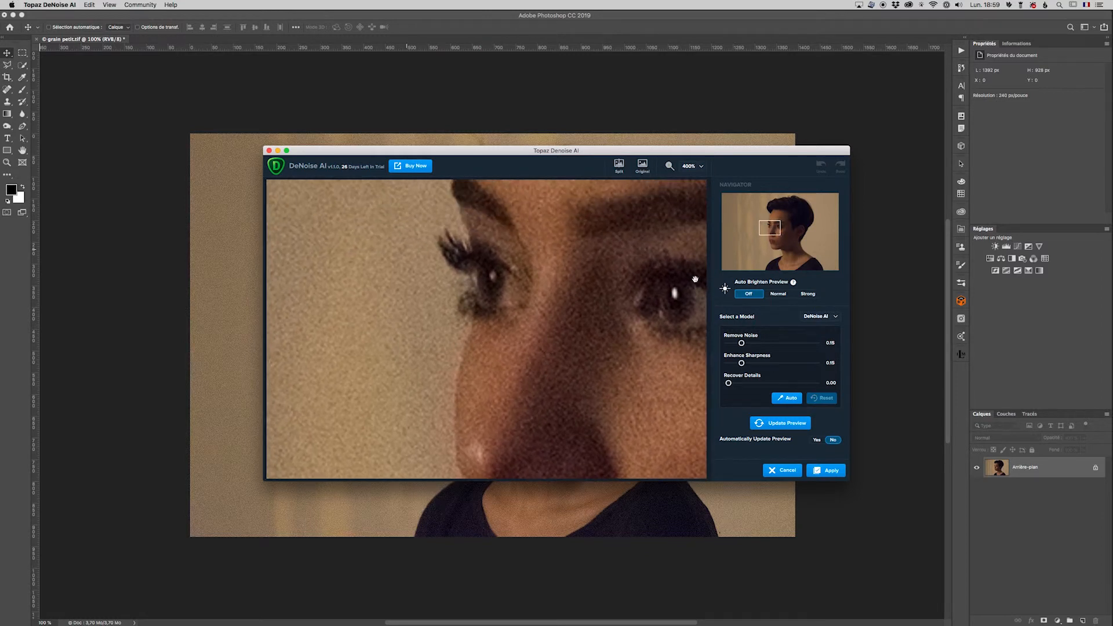
{"action": "left_click_drag", "start_coordinate": [775, 221], "coordinate": [770, 225]}
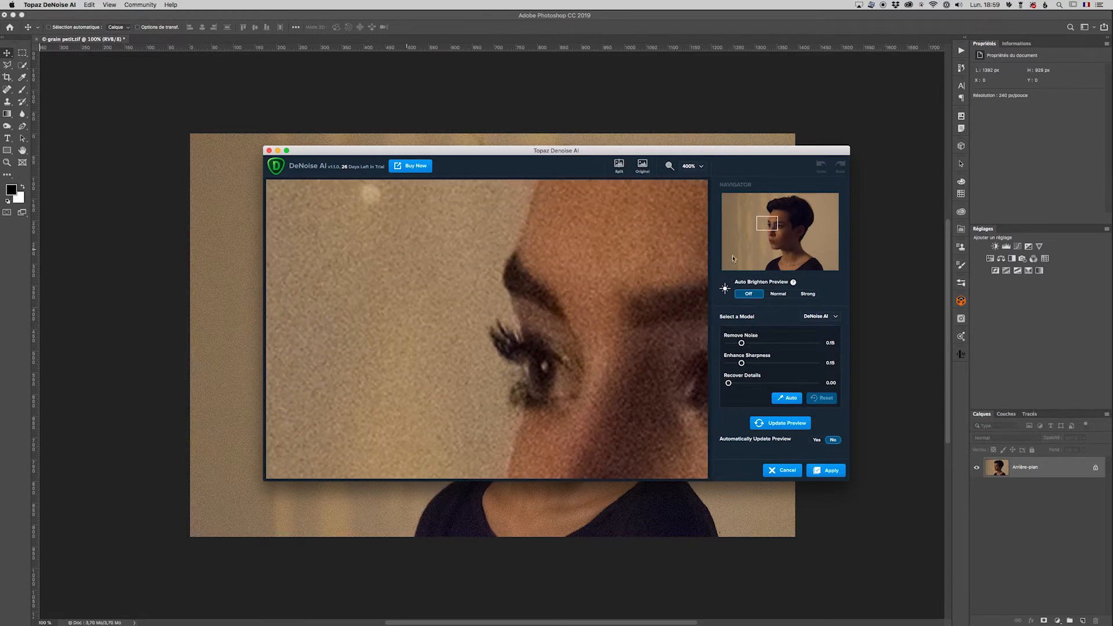
{"action": "left_click_drag", "start_coordinate": [559, 352], "coordinate": [427, 329]}
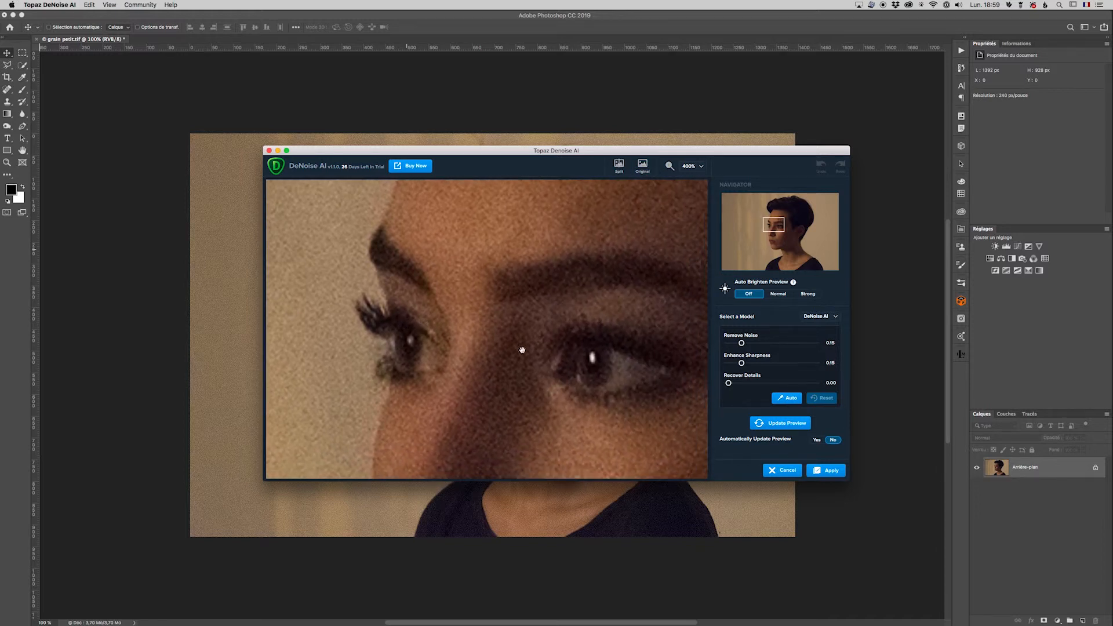
{"action": "left_click_drag", "start_coordinate": [743, 345], "coordinate": [780, 344]}
{"action": "left_click", "coordinate": [784, 424]}
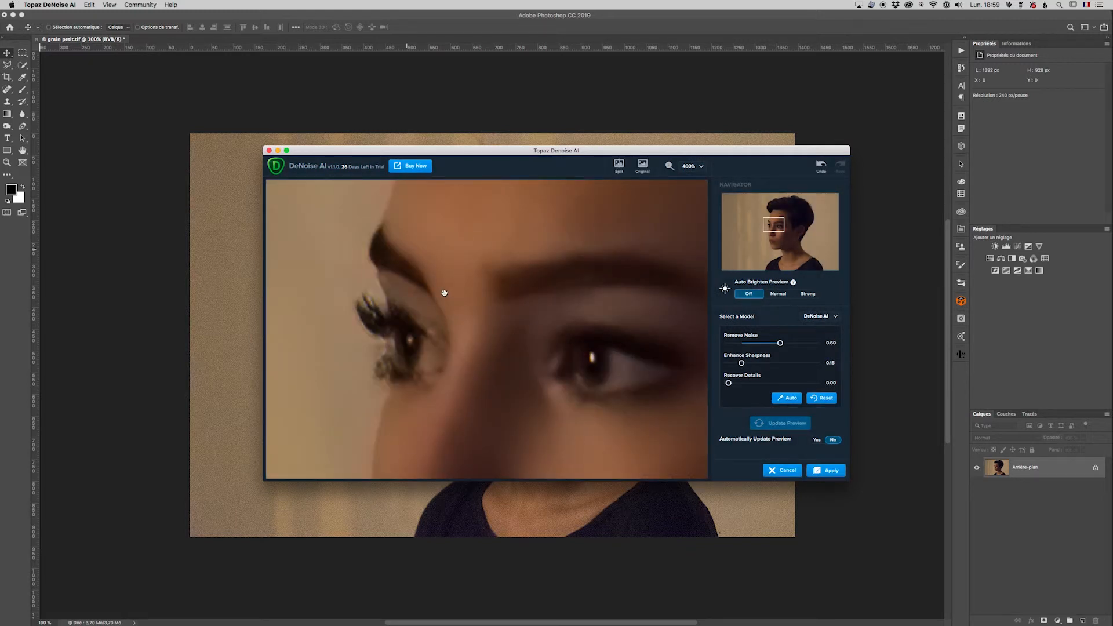
Step: Set Remove Noise to 0.46 and Enhance Sharpness to 0.83, updating the preview
{"action": "left_click_drag", "start_coordinate": [780, 345], "coordinate": [768, 343]}
{"action": "left_click", "coordinate": [789, 425]}
{"action": "left_click_drag", "start_coordinate": [742, 364], "coordinate": [788, 364]}
{"action": "left_click", "coordinate": [782, 423]}
{"action": "left_click_drag", "start_coordinate": [789, 363], "coordinate": [801, 364]}
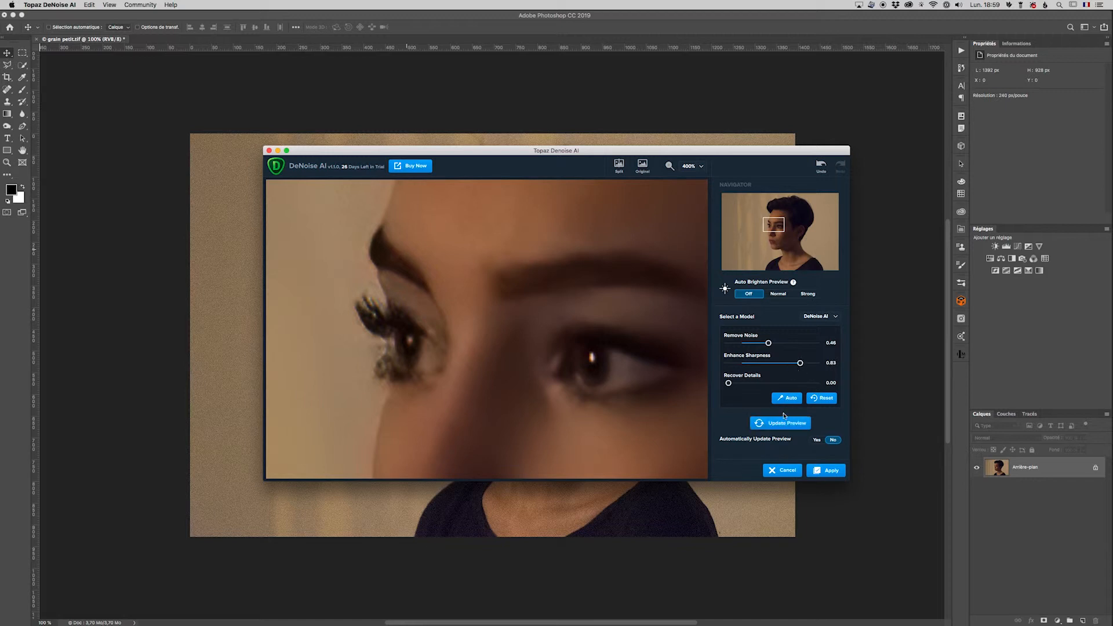
{"action": "left_click", "coordinate": [780, 422]}
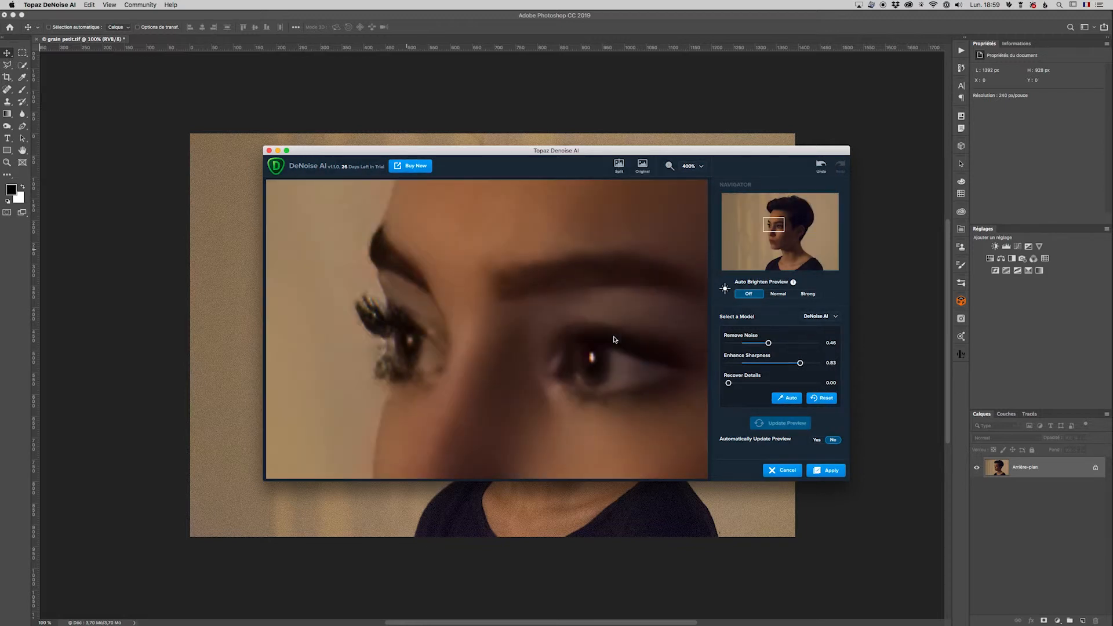
Step: Set Recover Details to 0.35 and update the preview
{"action": "left_click_drag", "start_coordinate": [729, 382], "coordinate": [776, 384]}
{"action": "left_click", "coordinate": [790, 423]}
{"action": "left_click_drag", "start_coordinate": [776, 383], "coordinate": [759, 383]}
{"action": "left_click", "coordinate": [784, 423]}
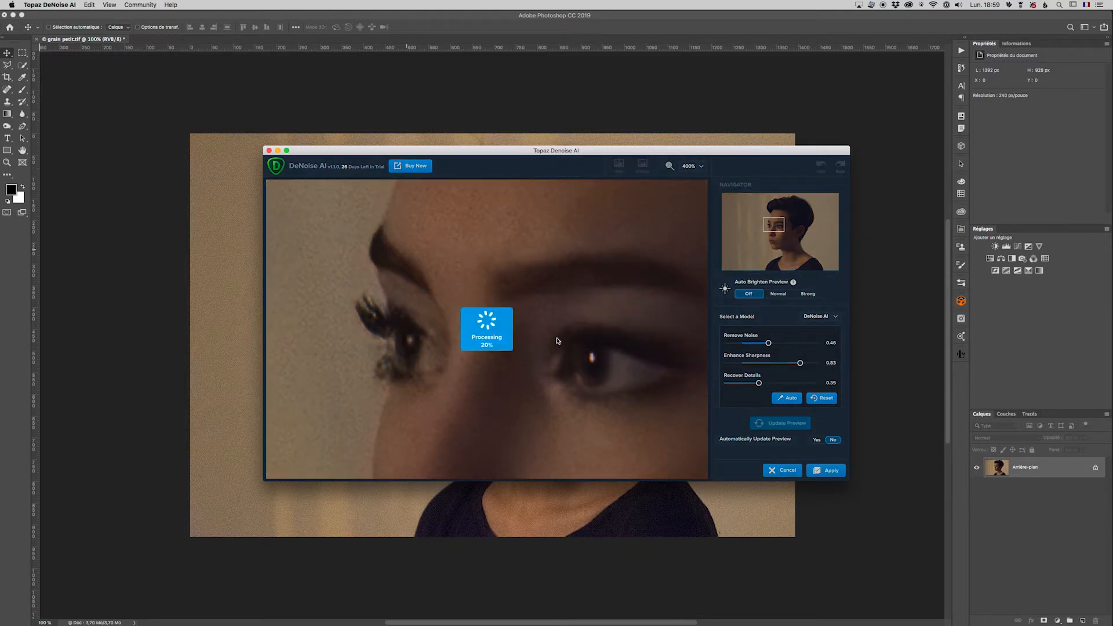
Step: Compare the denoised eyes and nose with the original in split view at 400%
{"action": "left_click_drag", "start_coordinate": [397, 152], "coordinate": [353, 63]}
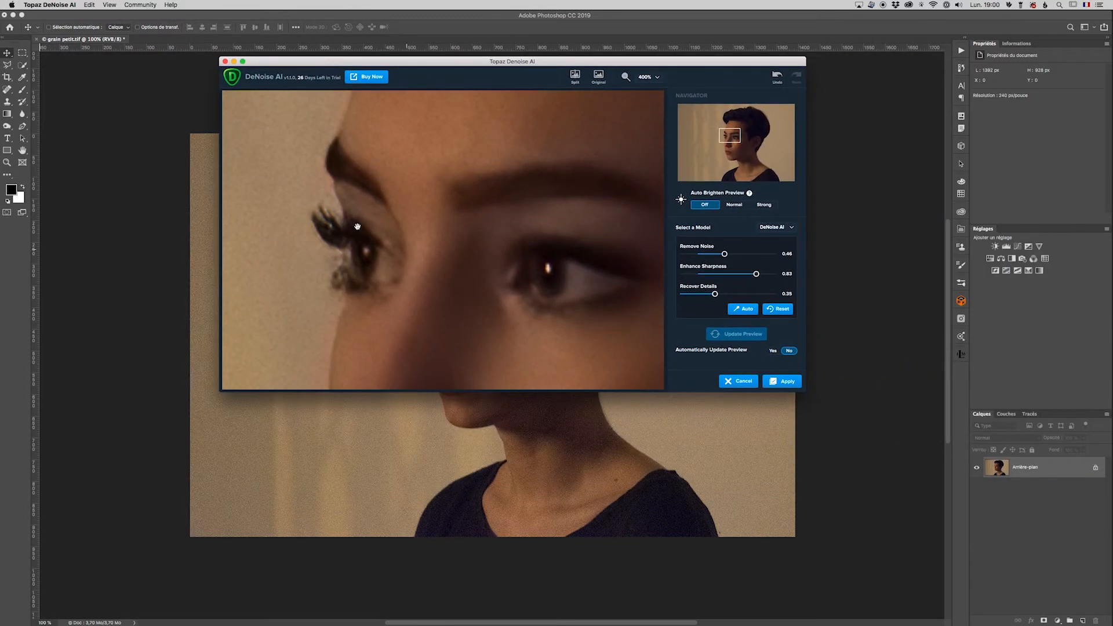
{"action": "left_click_drag", "start_coordinate": [383, 294], "coordinate": [420, 227]}
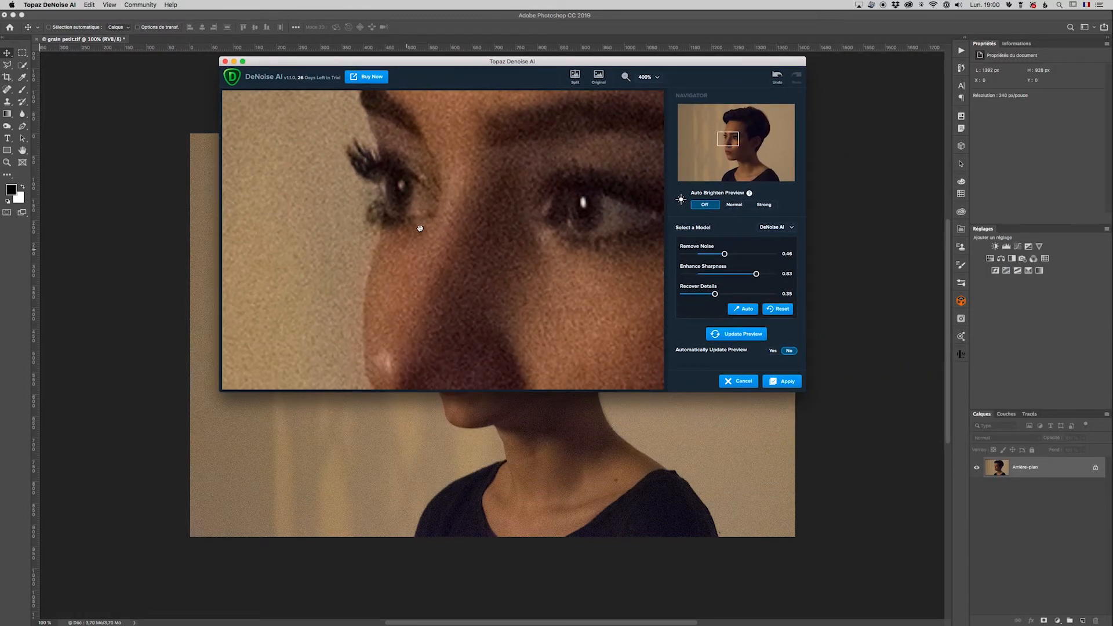
{"action": "left_click", "coordinate": [574, 77]}
{"action": "left_click_drag", "start_coordinate": [445, 201], "coordinate": [390, 202]}
{"action": "left_click", "coordinate": [739, 334]}
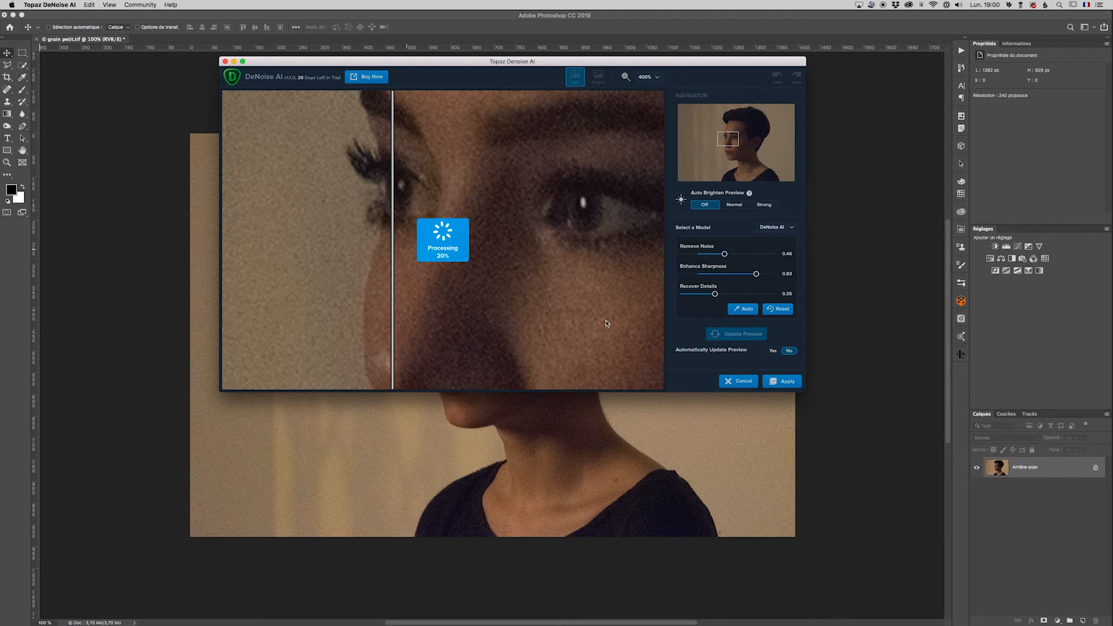
{"action": "left_click_drag", "start_coordinate": [392, 264], "coordinate": [346, 230]}
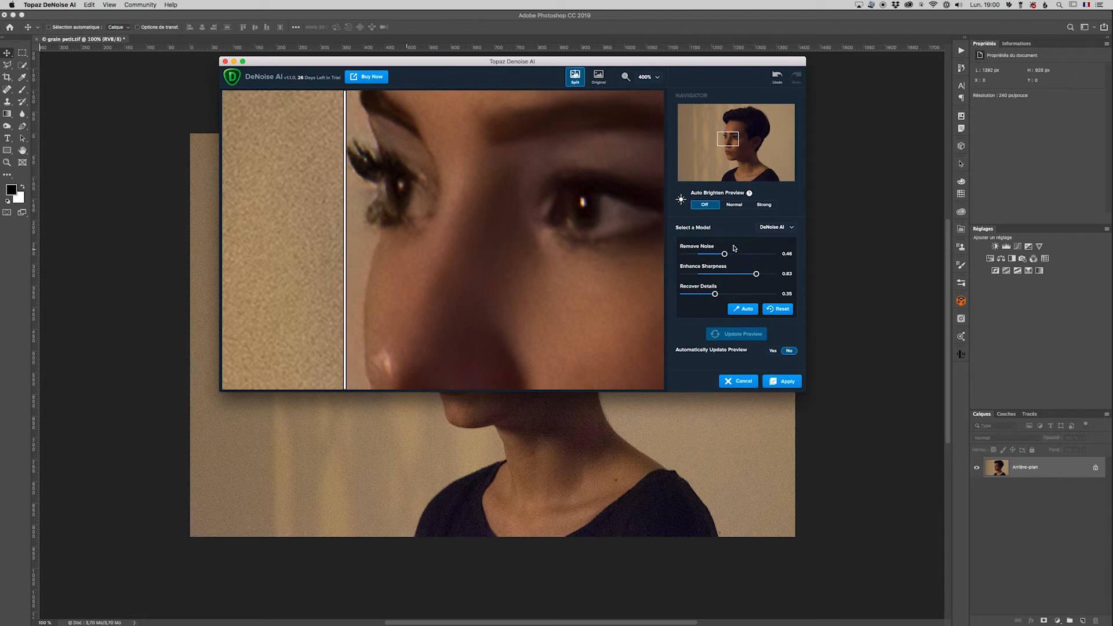
Step: Lower Remove Noise to 0.15, check the updated preview in split view and apply the denoising to the portrait
{"action": "left_click_drag", "start_coordinate": [724, 254], "coordinate": [705, 255]}
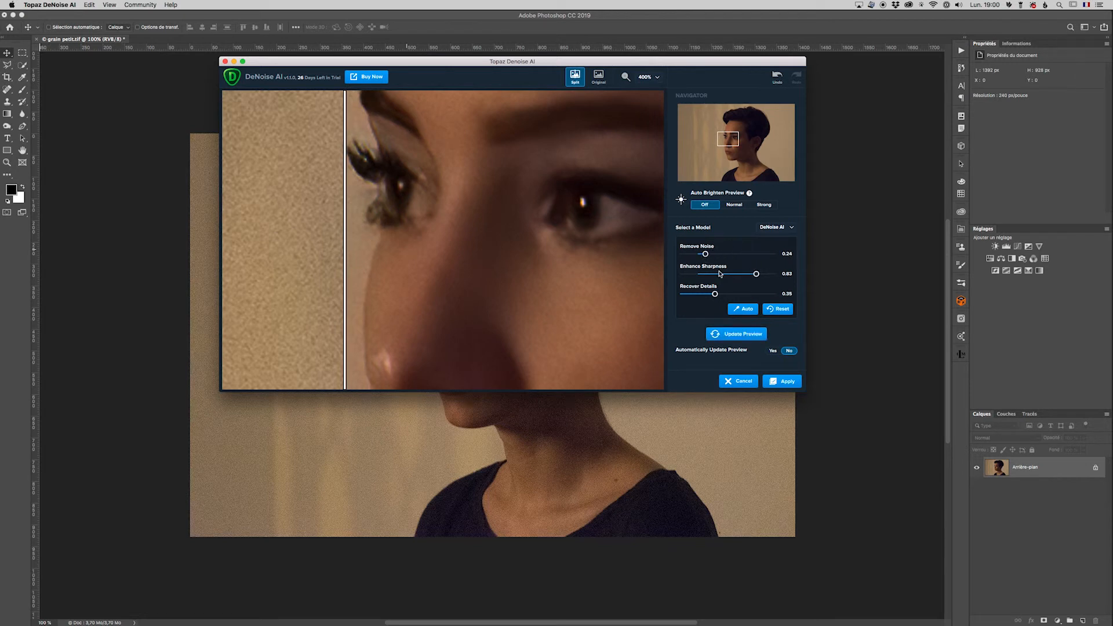
{"action": "left_click", "coordinate": [745, 332]}
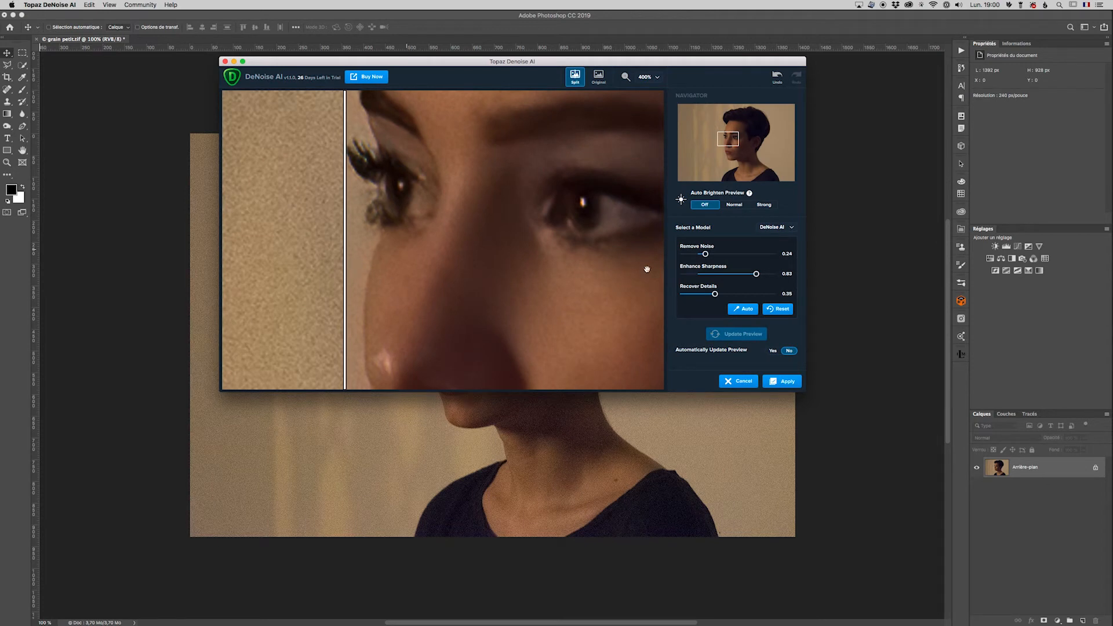
{"action": "left_click_drag", "start_coordinate": [706, 254], "coordinate": [698, 255]}
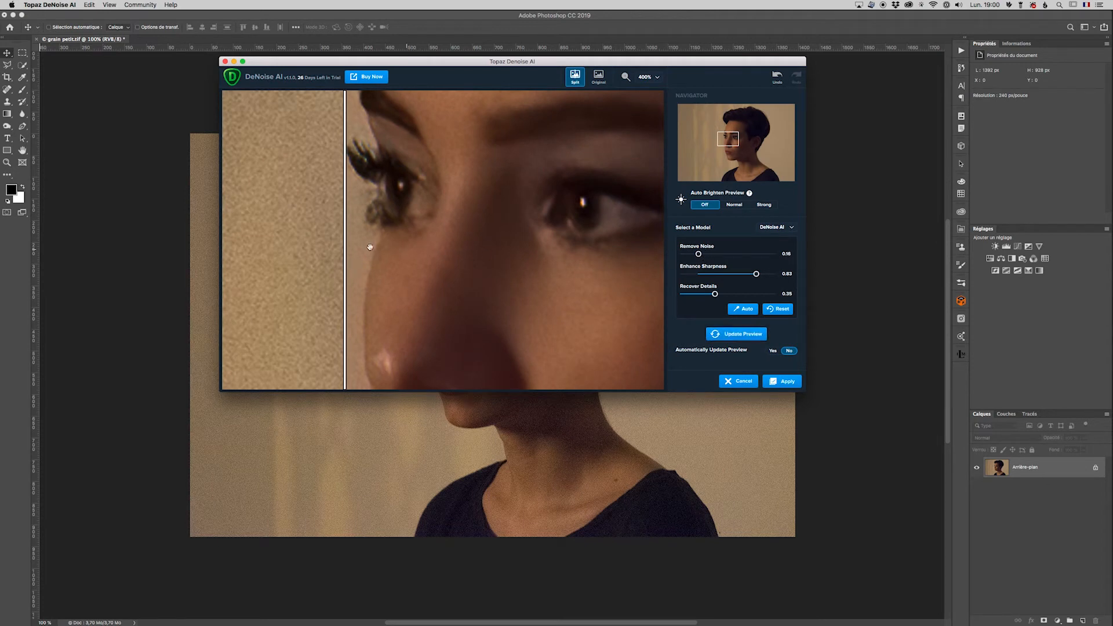
{"action": "left_click", "coordinate": [739, 336]}
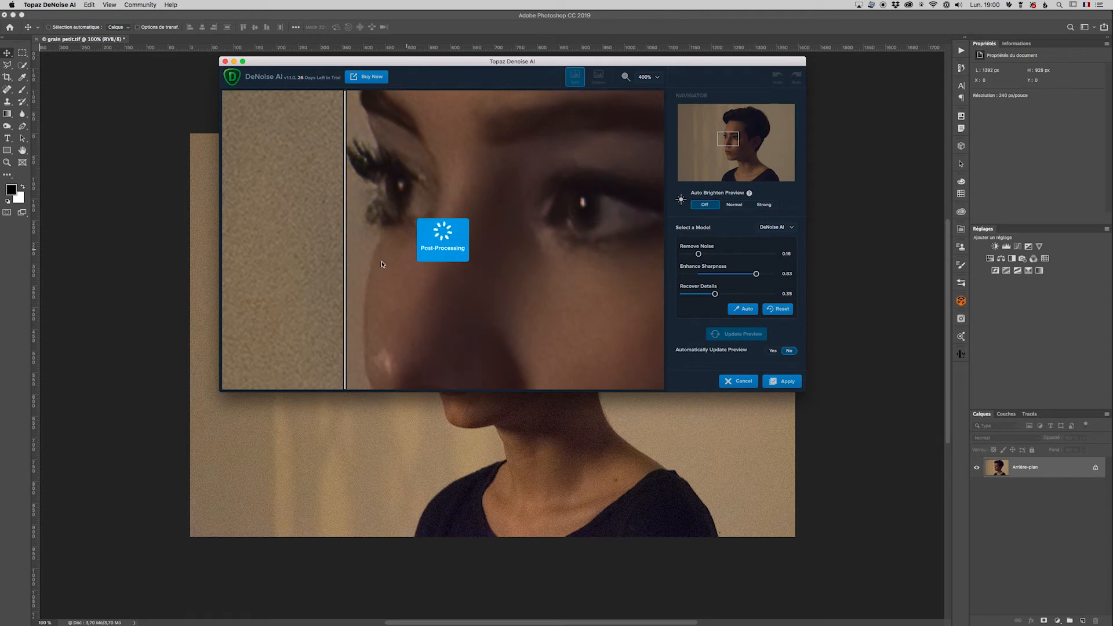
{"action": "left_click_drag", "start_coordinate": [347, 255], "coordinate": [383, 262]}
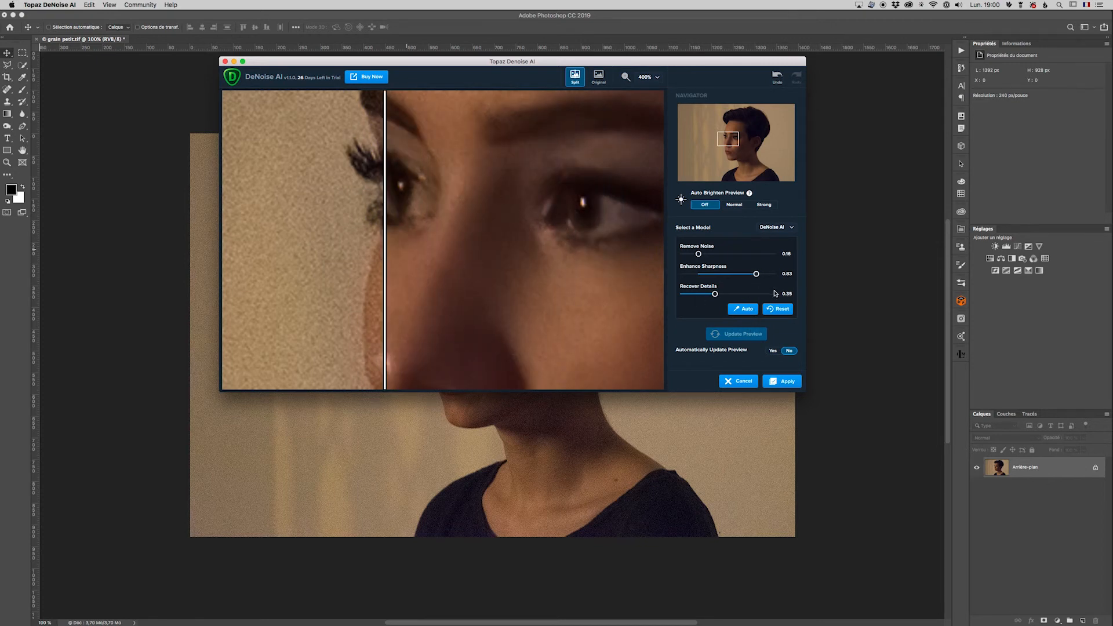
{"action": "left_click", "coordinate": [789, 385]}
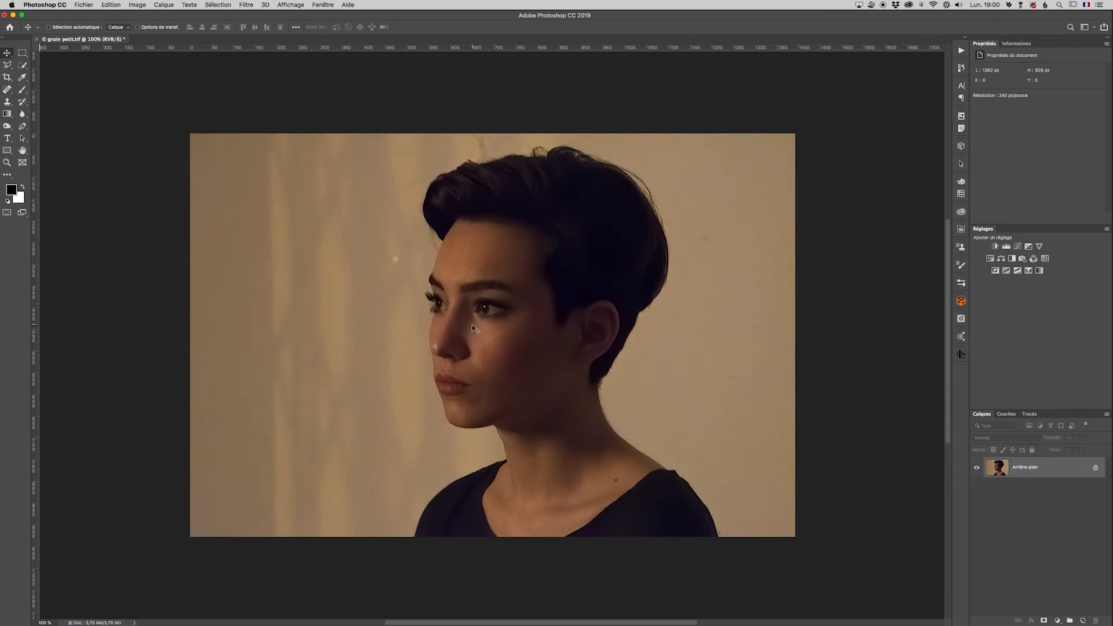
Step: Compare the portrait before and after denoising by repeatedly undoing and redoing the filter
{"action": "key", "text": "super+z"}
{"action": "key", "text": "super+shift+z"}
{"action": "key", "text": "super+z"}
{"action": "key", "text": "super+shift+z"}
{"action": "key", "text": "super+z"}
{"action": "key", "text": "super+shift+z"}
Step: Duplicate the original, still noisy Arrière-plan layer and apply Topaz DeNoise AI to the copy
{"action": "left_click_drag", "start_coordinate": [1073, 472], "coordinate": [1082, 622]}
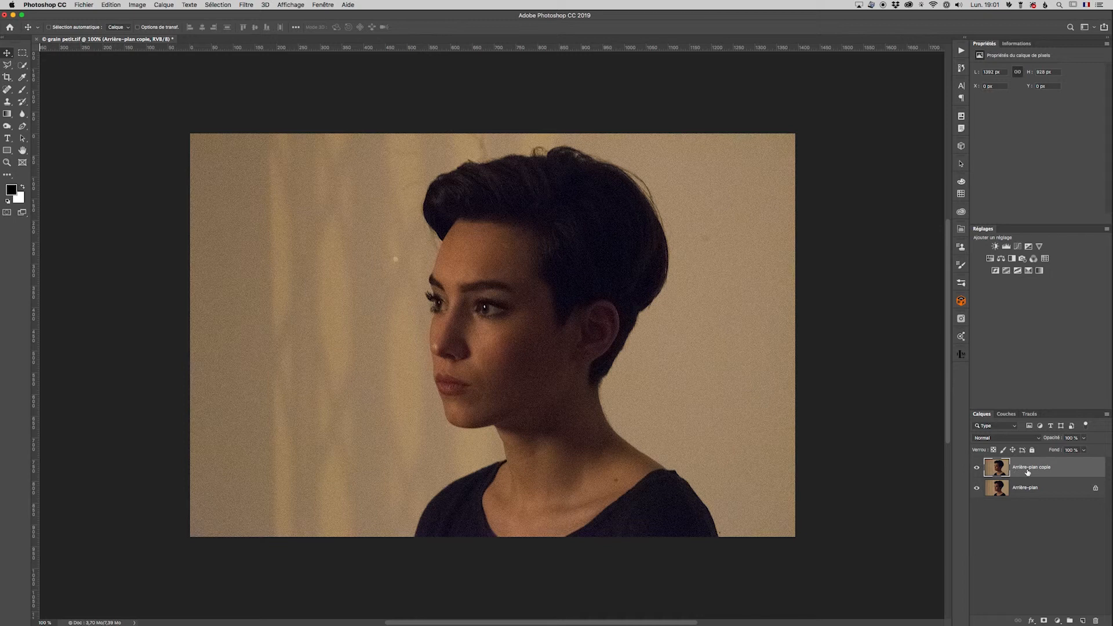
{"action": "left_click", "coordinate": [256, 7]}
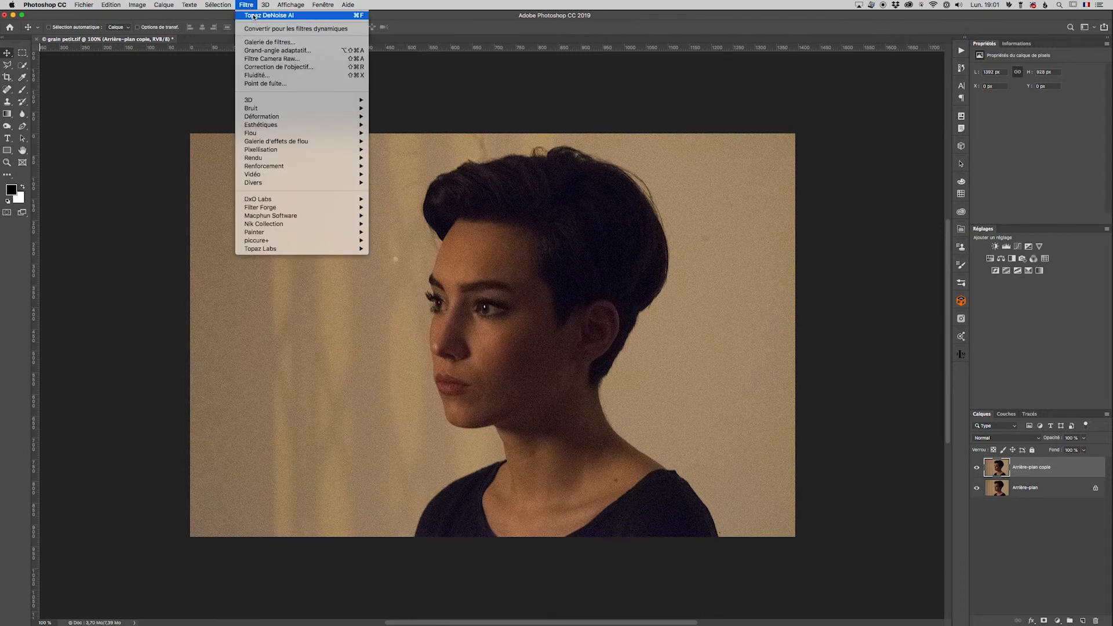
{"action": "left_click", "coordinate": [354, 16]}
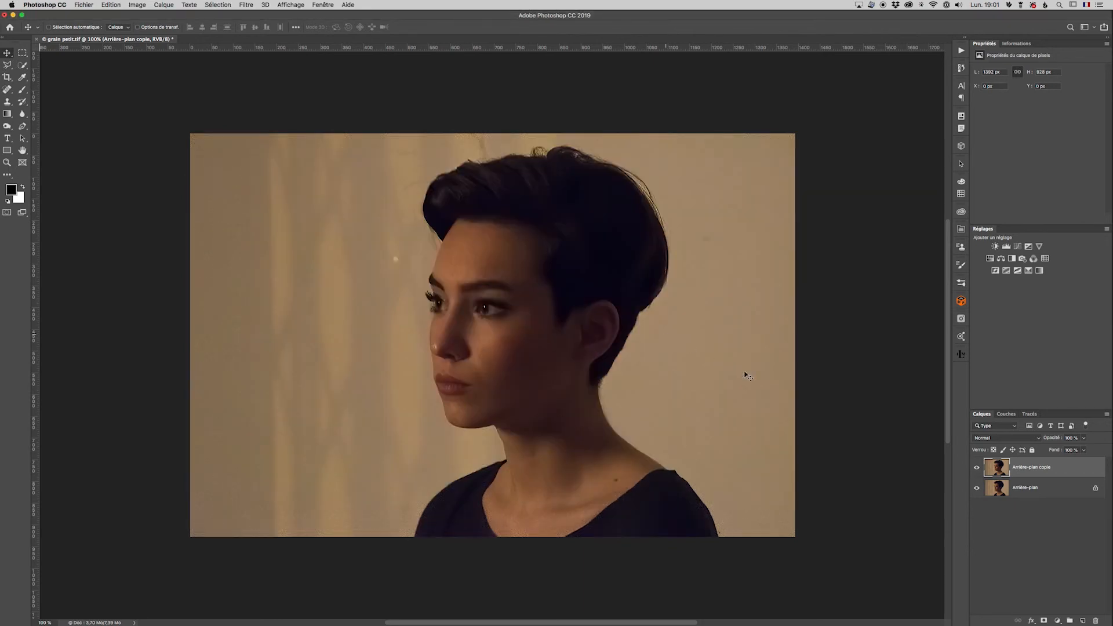
Step: Compare the portrait at 100% with and without the denoised Arrière-plan copie layer
{"action": "left_click", "coordinate": [976, 467]}
{"action": "left_click", "coordinate": [977, 468]}
{"action": "left_click", "coordinate": [976, 468]}
{"action": "left_click", "coordinate": [977, 469]}
{"action": "left_click", "coordinate": [977, 469]}
{"action": "left_click", "coordinate": [977, 469]}
Step: Examine the face at 200% with and without the denoised Arrière-plan copie layer
{"action": "left_click", "coordinate": [508, 363]}
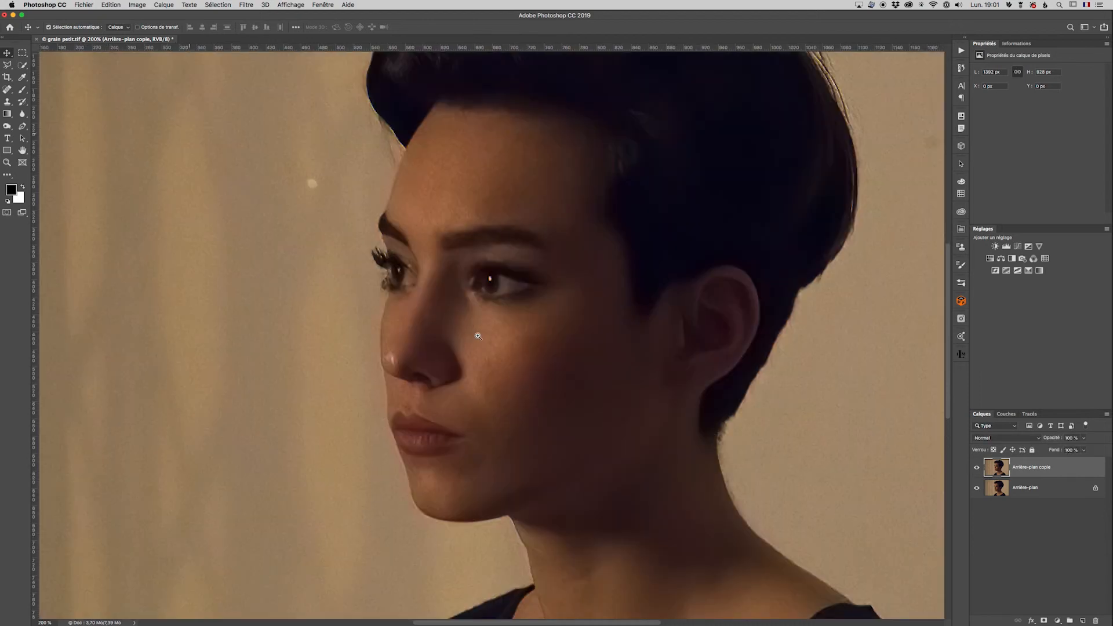
{"action": "left_click", "coordinate": [977, 469]}
{"action": "left_click", "coordinate": [977, 468]}
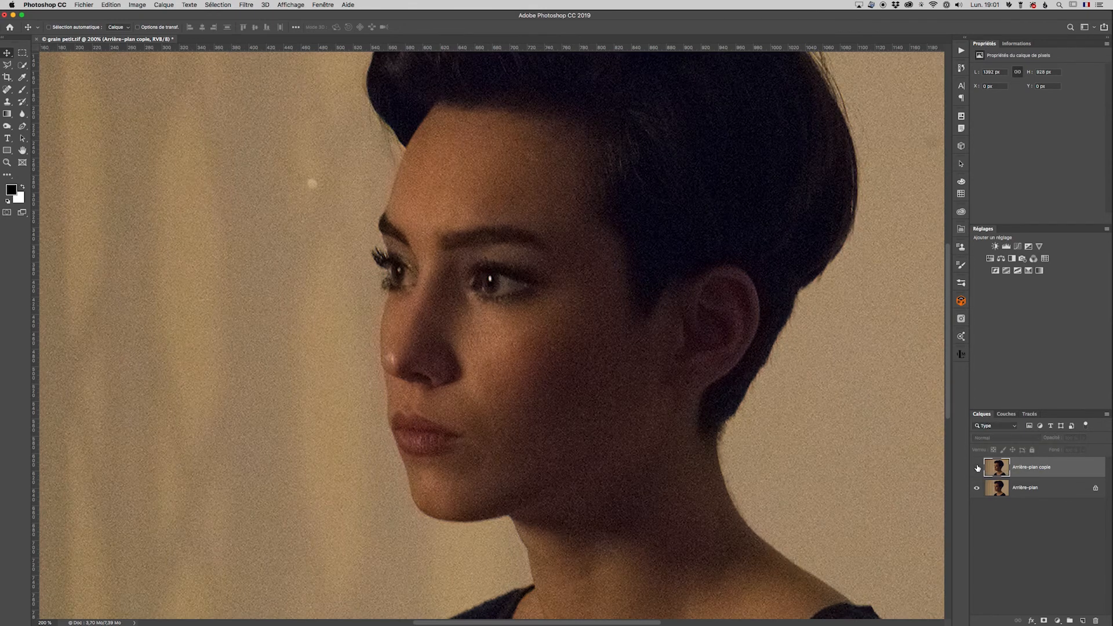
{"action": "left_click", "coordinate": [977, 469]}
{"action": "left_click", "coordinate": [977, 469]}
Step: Set the Arrière-plan copie layer's opacity to 64% and compare the portrait with and without it
{"action": "left_click", "coordinate": [1084, 438]}
{"action": "left_click_drag", "start_coordinate": [1083, 447], "coordinate": [1069, 448]}
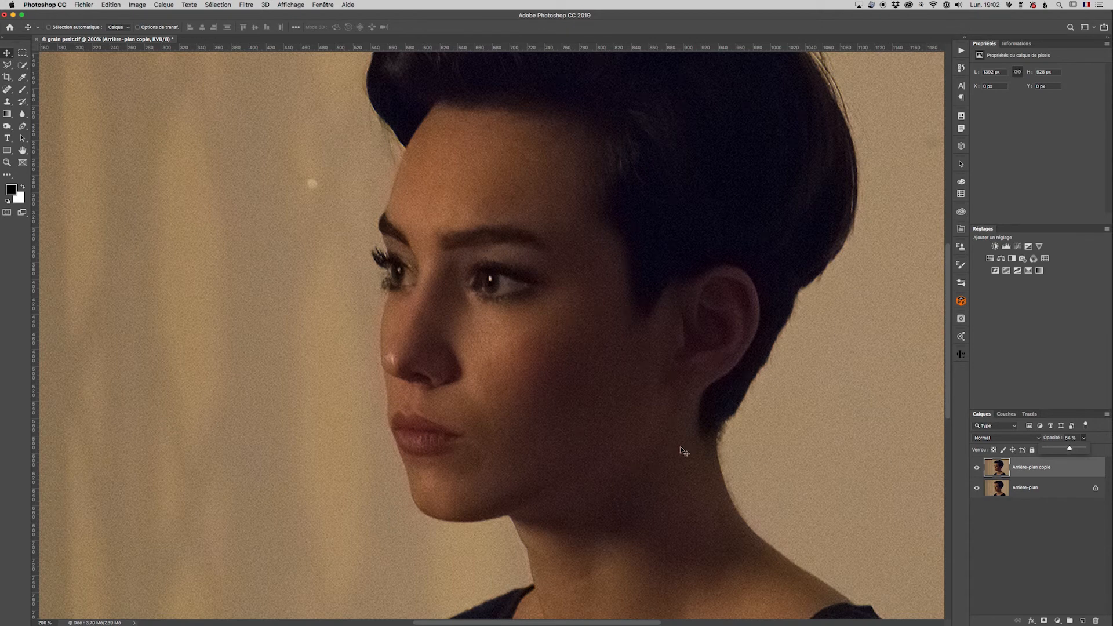
{"action": "left_click", "coordinate": [977, 468]}
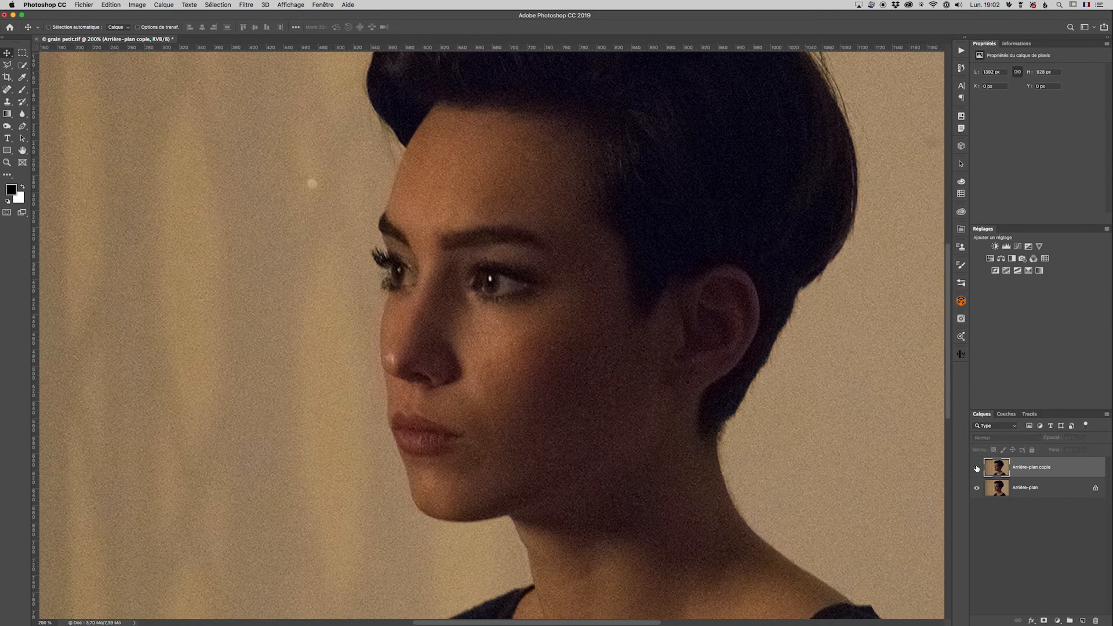
{"action": "left_click", "coordinate": [977, 468]}
{"action": "left_click", "coordinate": [977, 468]}
{"action": "left_click", "coordinate": [977, 468]}
{"action": "key", "text": "super+minus"}
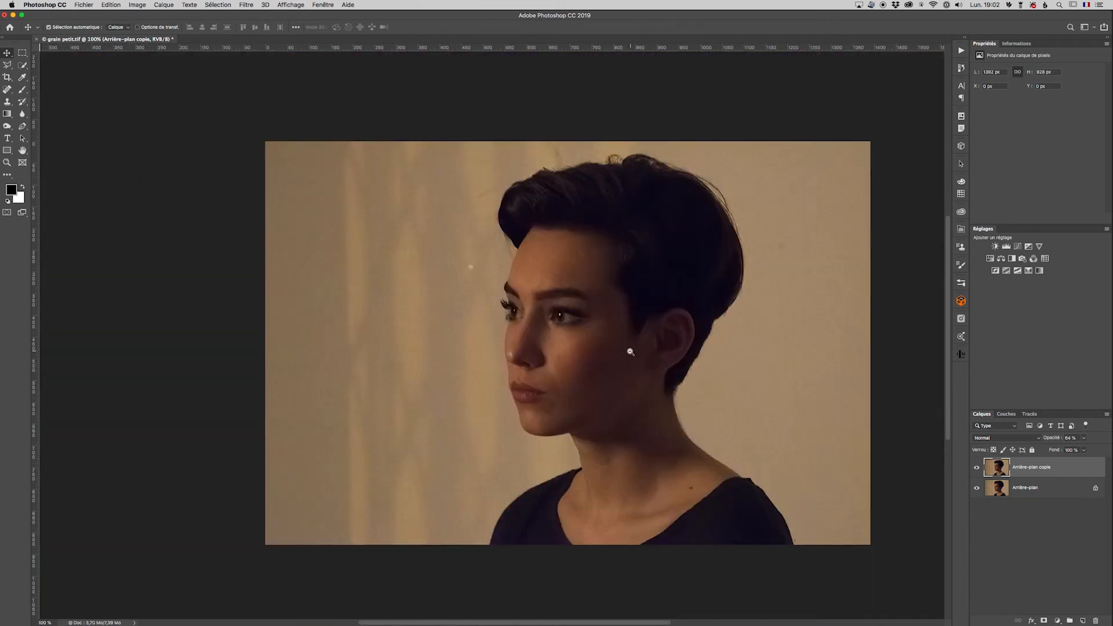